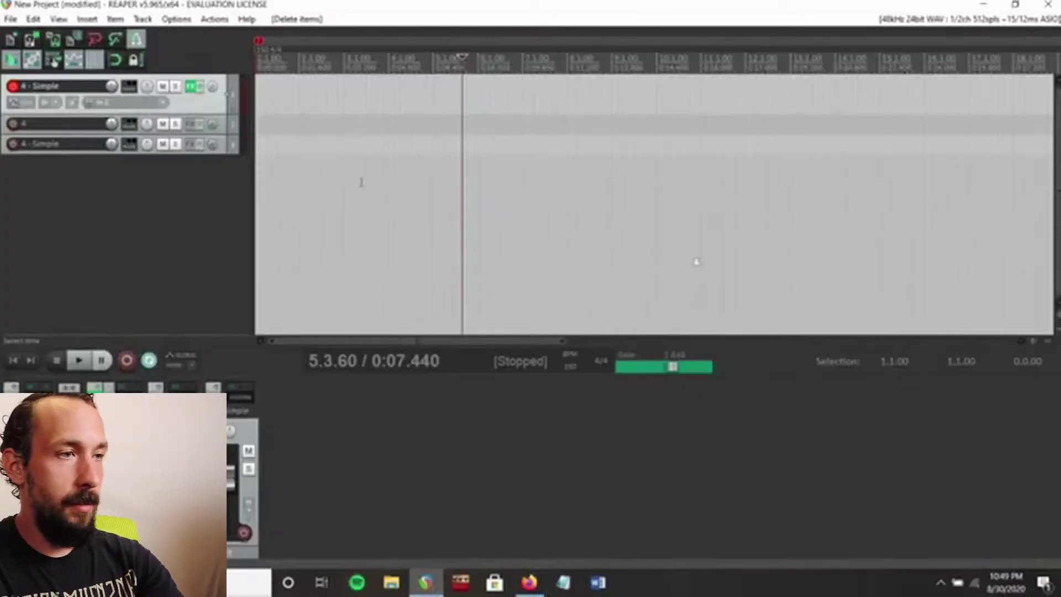
Delete tracks 2 and 3 so only the '4 - Simple' track remains
click(225, 128)
click(225, 148)
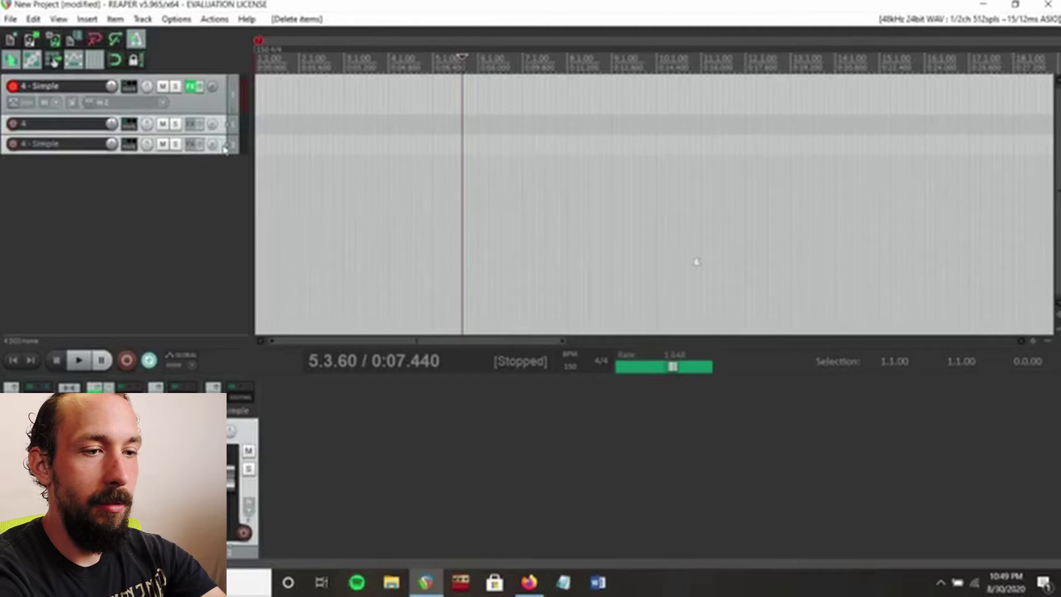
key(Delete)
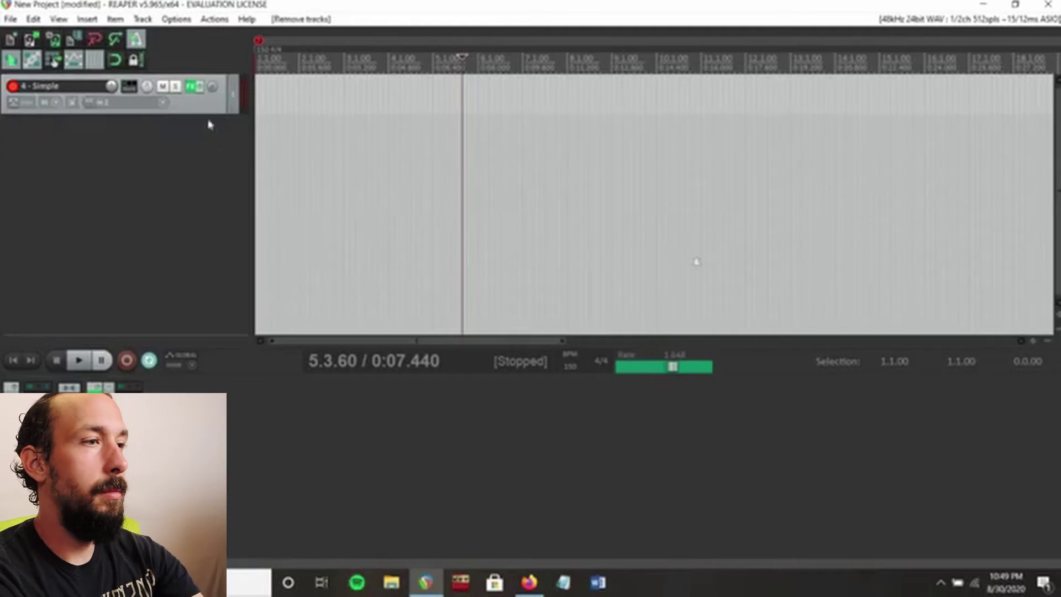
In the track's MT PowerDrumKit plugin, set the grooves browser to 8-bar patterns
click(190, 89)
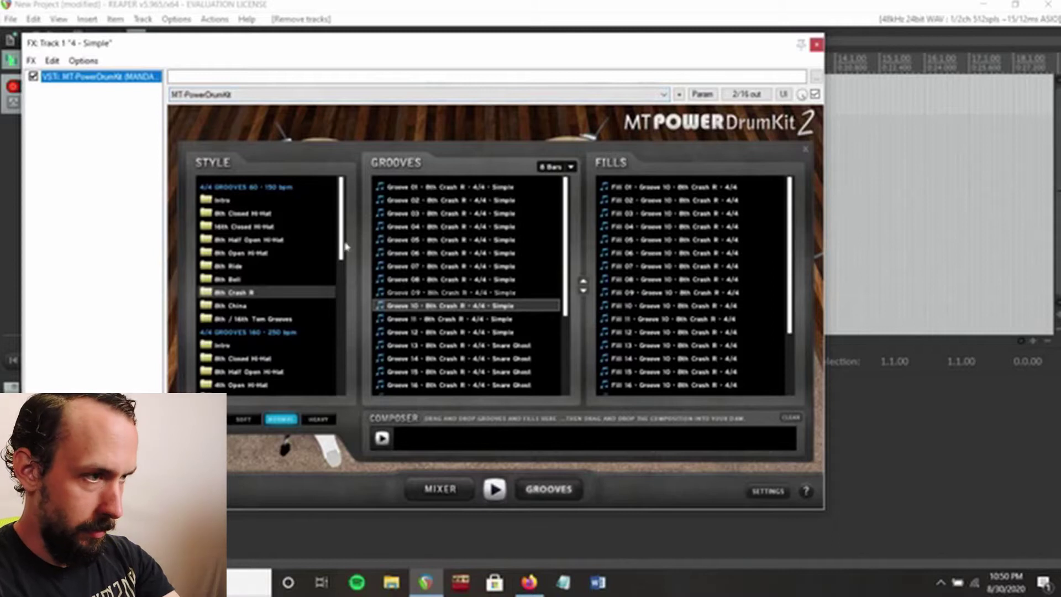
click(456, 492)
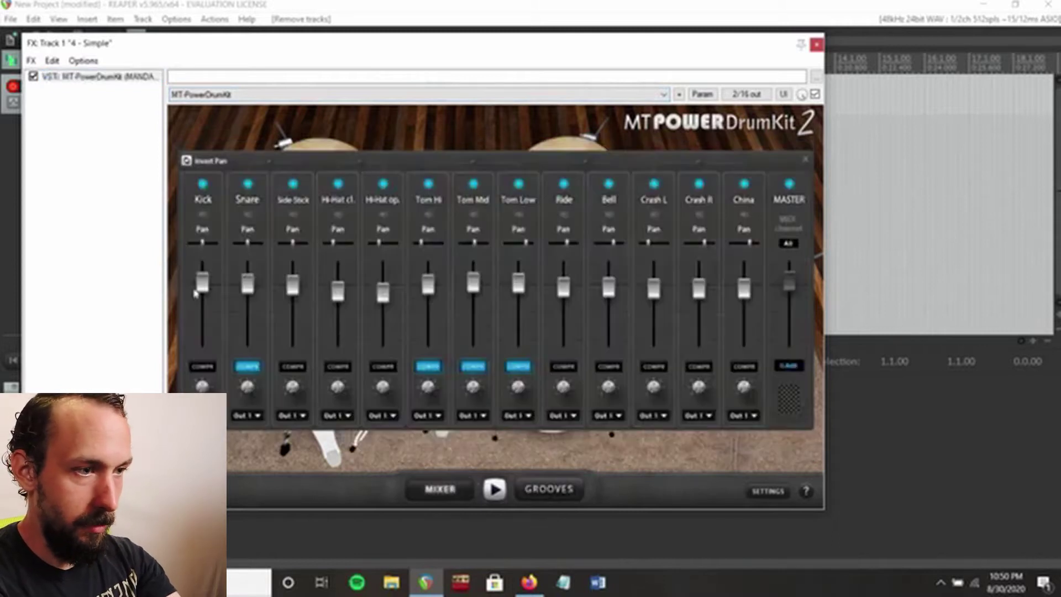
click(549, 489)
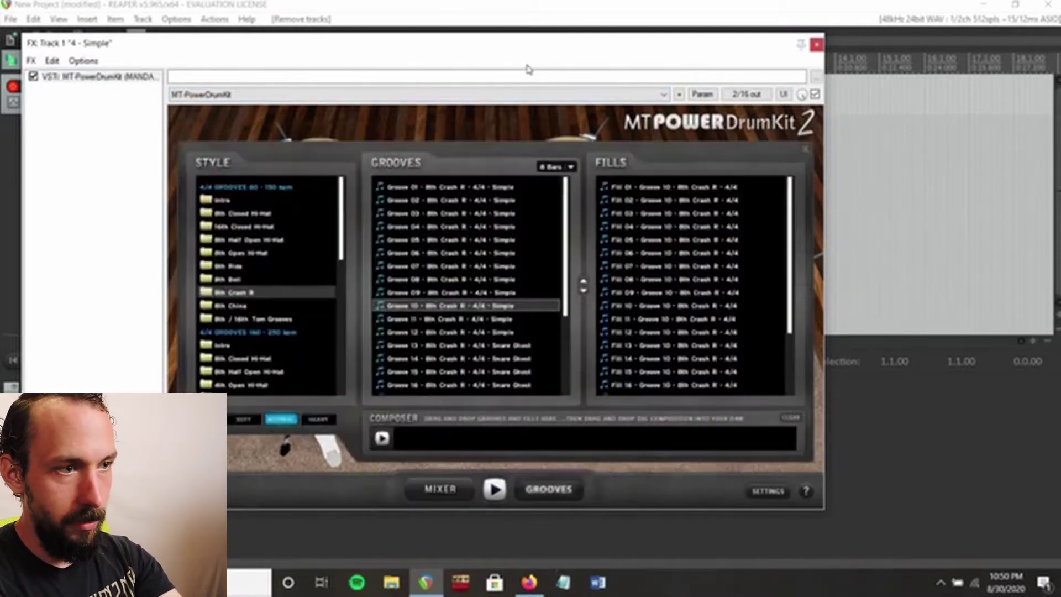
click(570, 168)
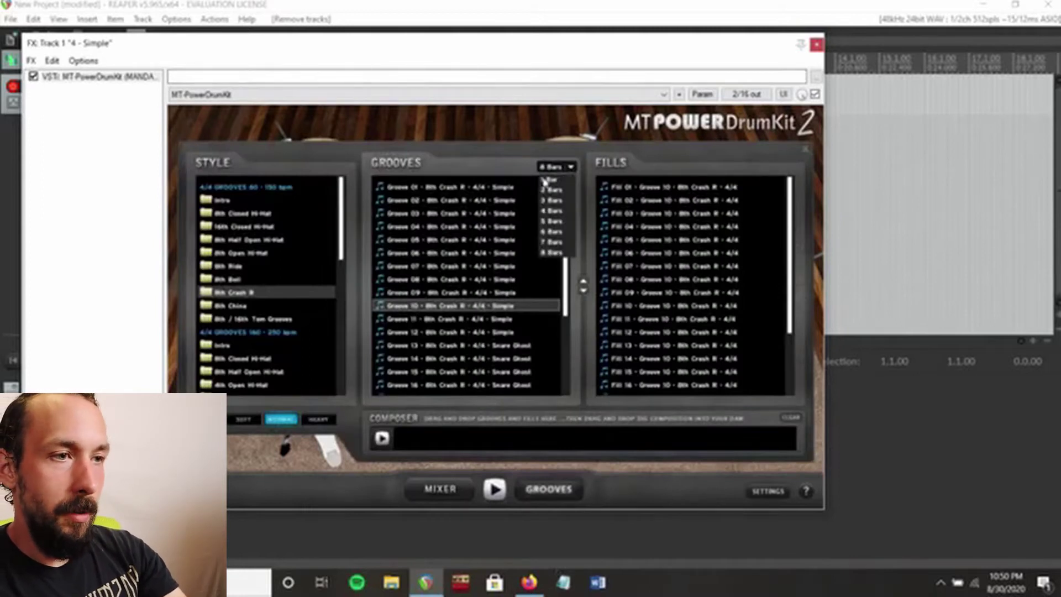
click(550, 253)
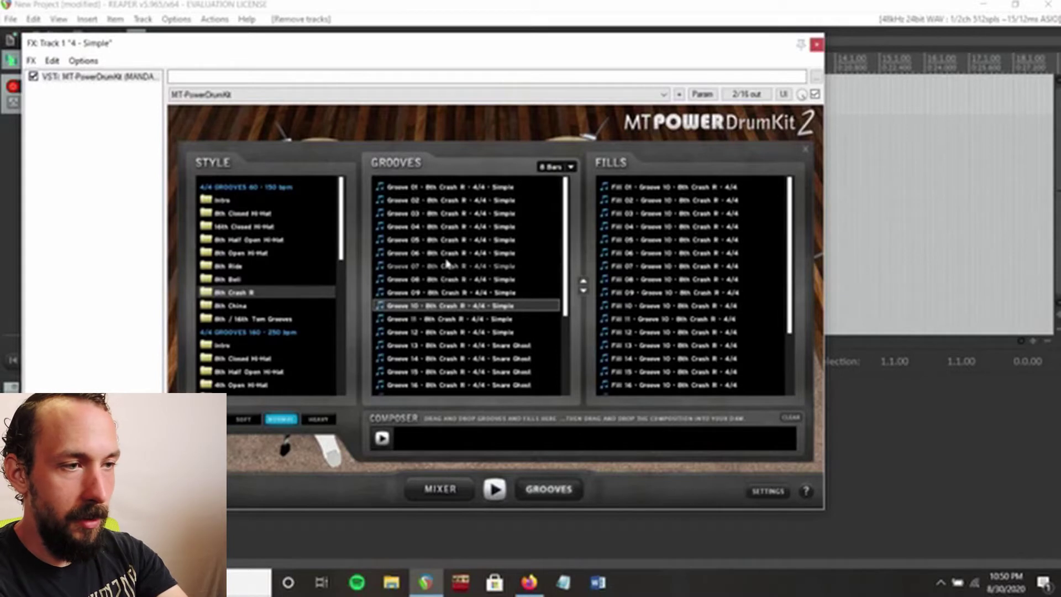
Drag 'Groove 07 - 8th Crash R' onto the track as MIDI and move it to bar 1
drag(448, 264, 862, 97)
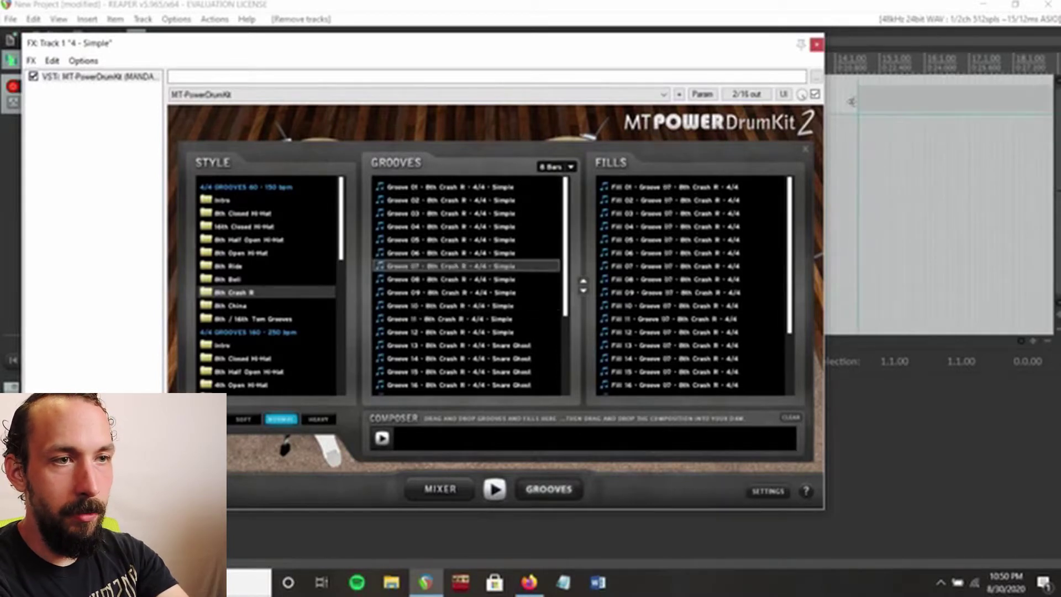
click(820, 44)
drag(929, 95, 330, 94)
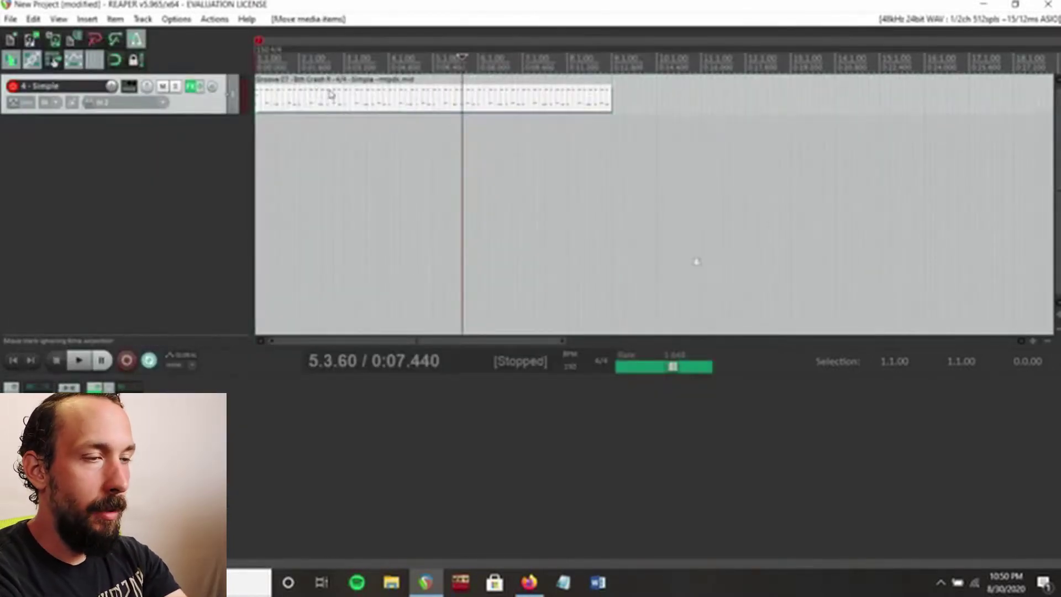
Stretch the Groove 07 item's right edge repeatedly so it loops to about bar 48
key(Home)
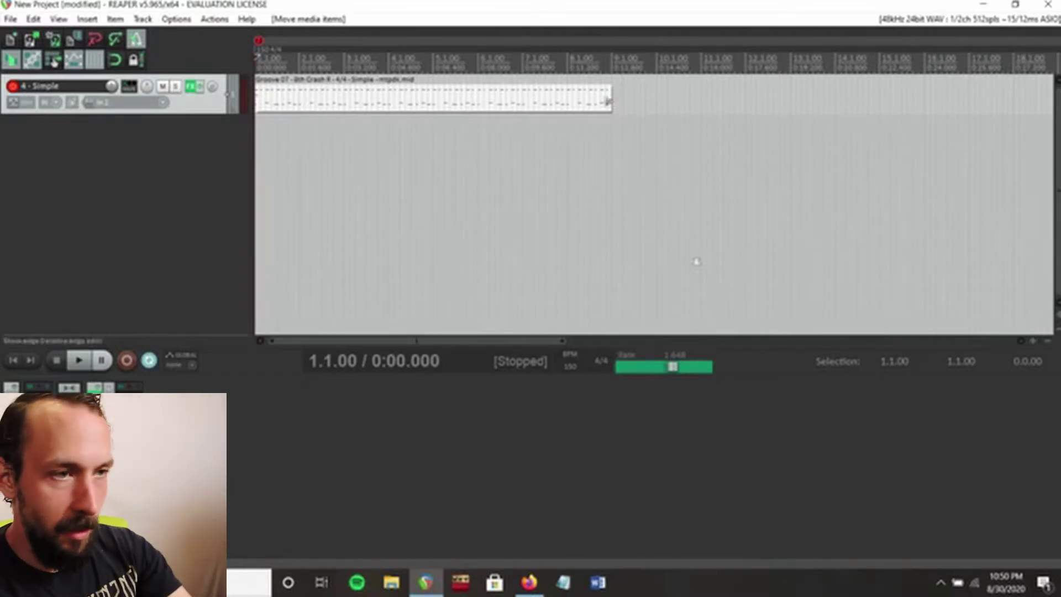
drag(608, 101, 901, 98)
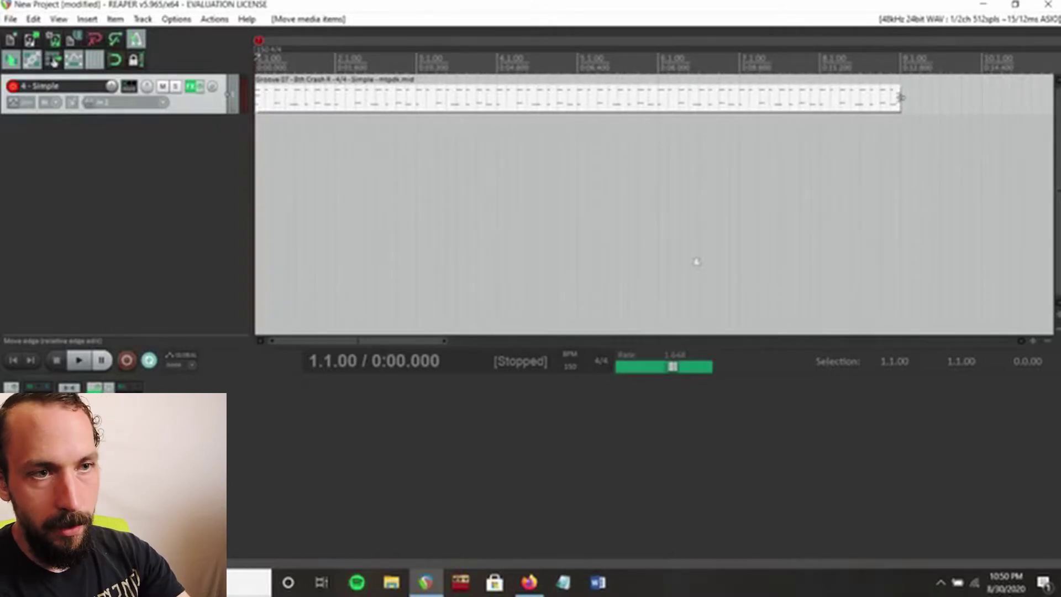
drag(901, 98, 1053, 97)
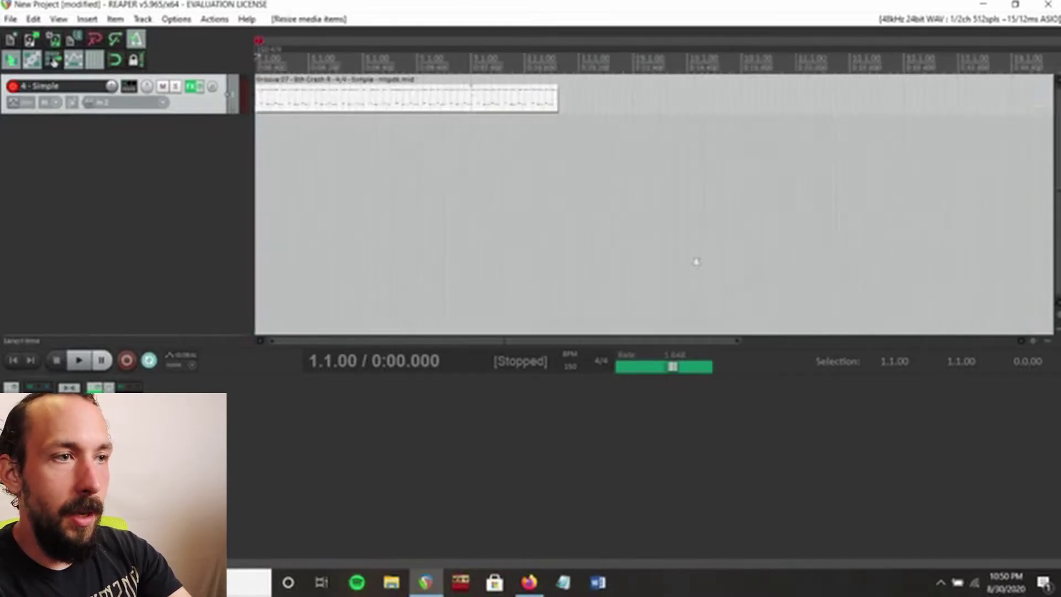
drag(475, 98, 942, 96)
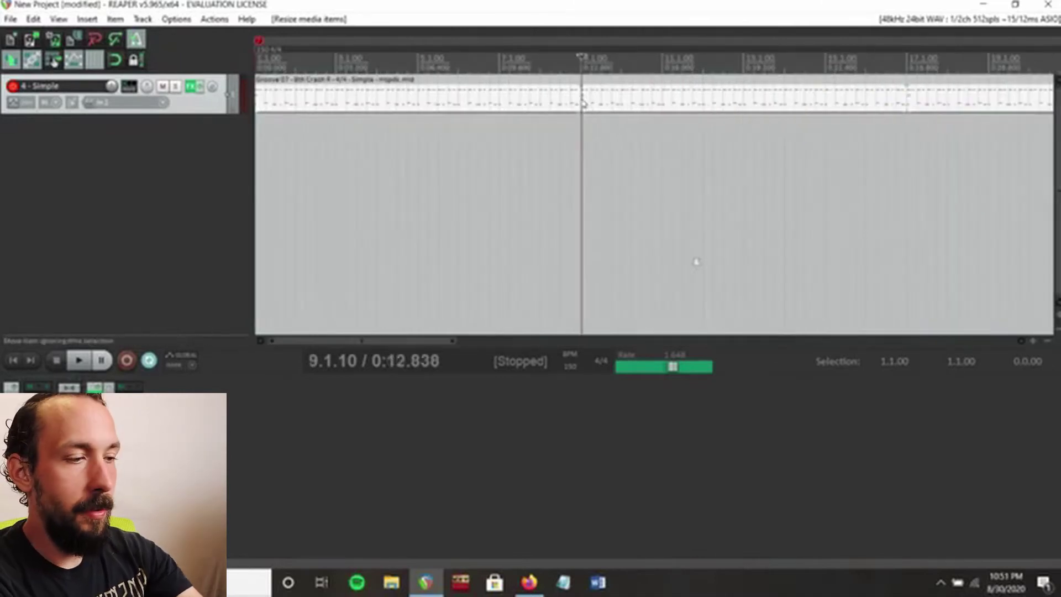
Split the groove item at bar 9 and delete the piece after the split
key(s)
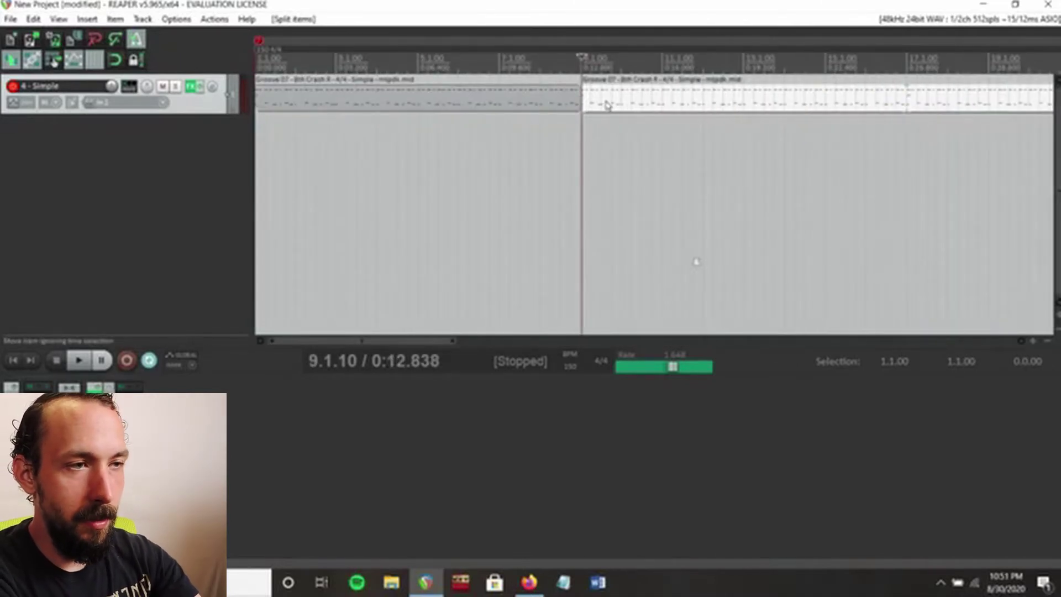
click(607, 105)
key(Delete)
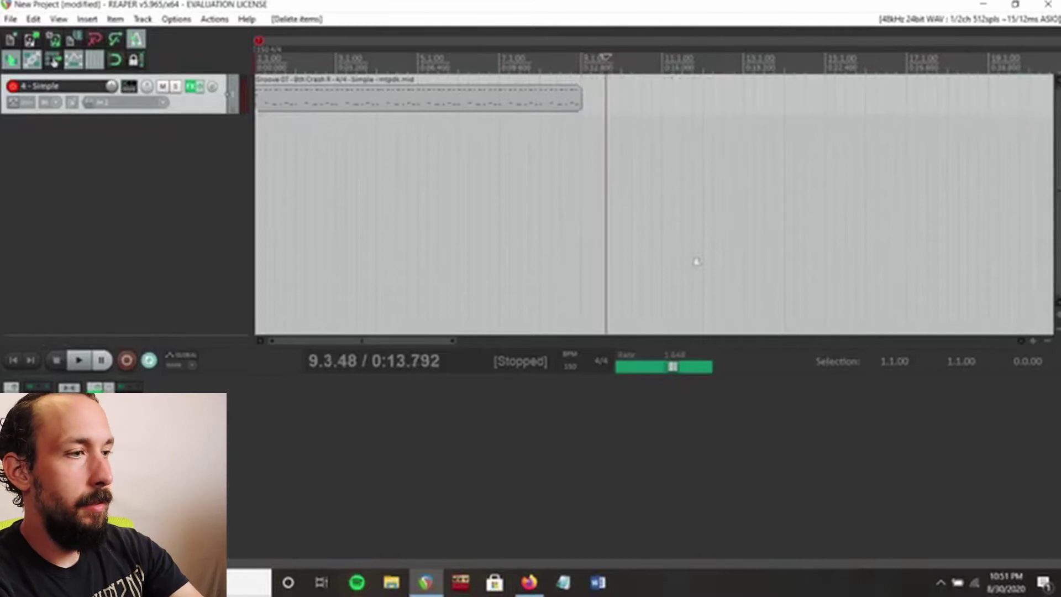
Play the groove from the project start with the metronome enabled, then stop
click(14, 362)
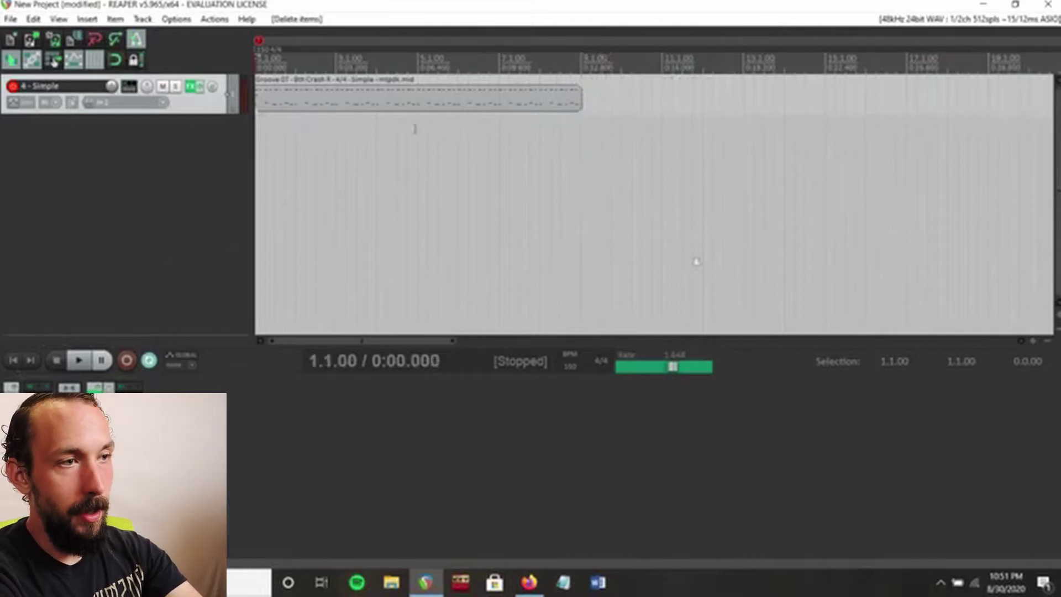
key(space)
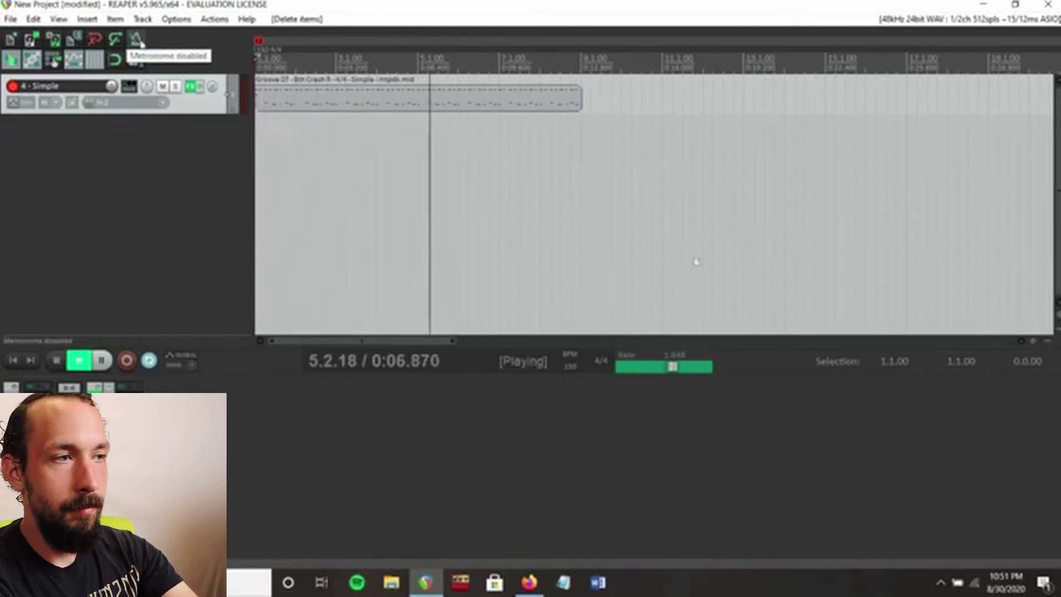
click(141, 44)
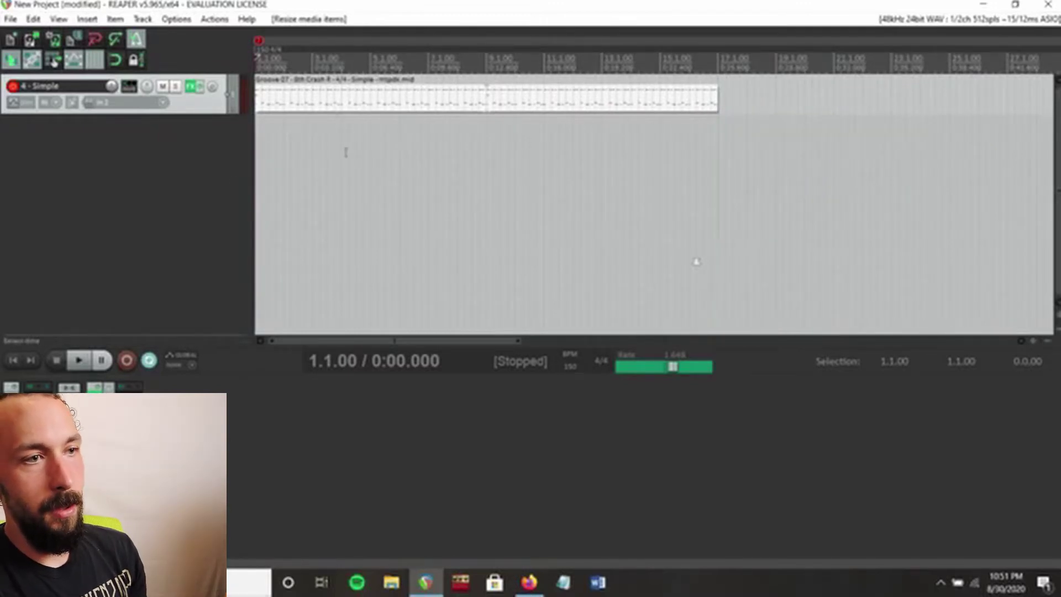
key(space)
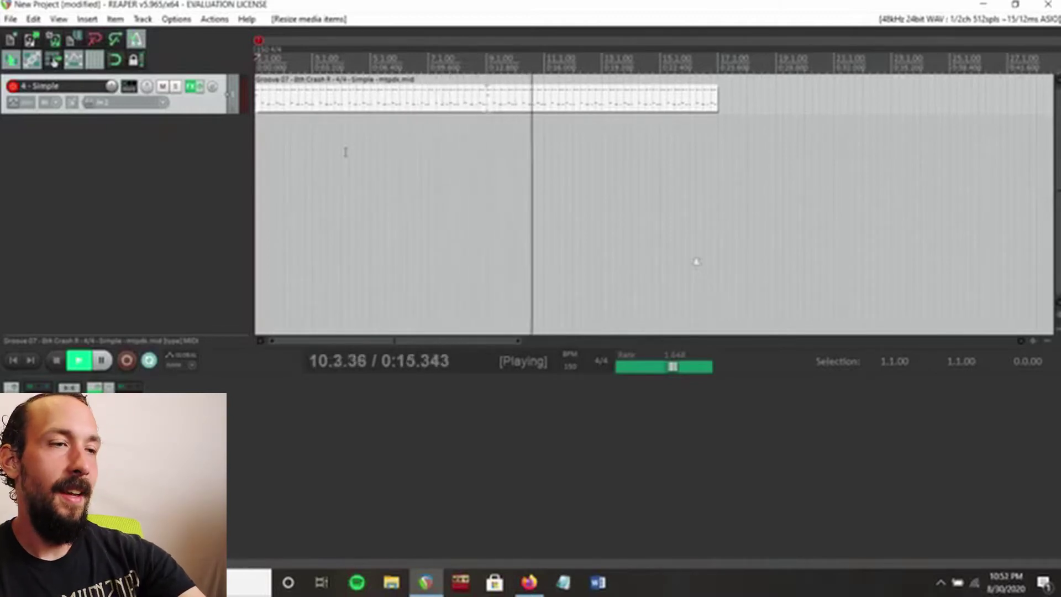
key(space)
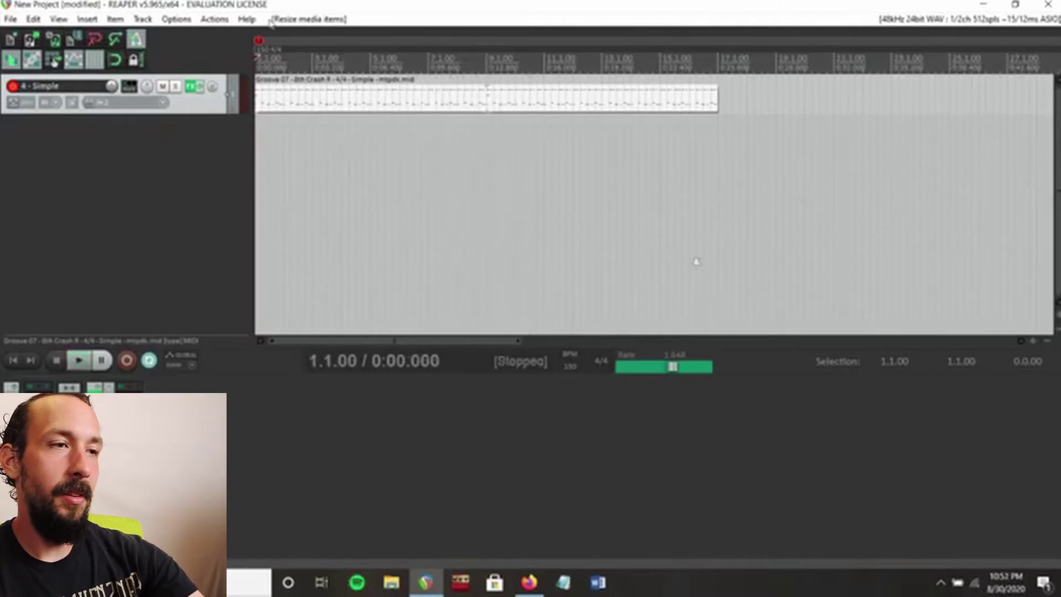
Raise the velocity of the beat-1 C3 note in the MIDI editor, then play from near bar 7
double_click(485, 102)
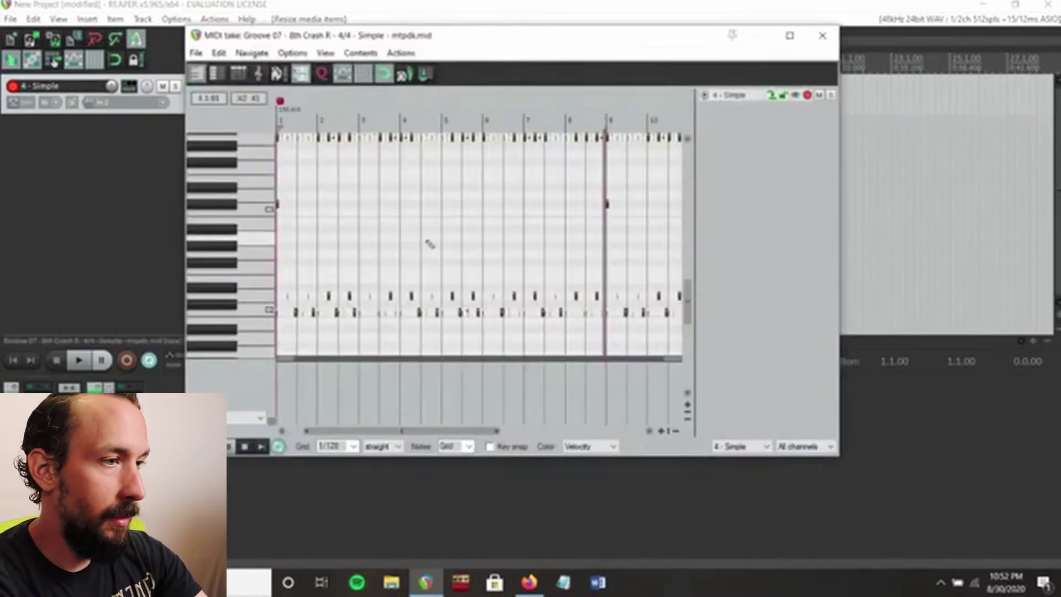
scroll(429, 243, up, 5)
scroll(270, 210, up, 3)
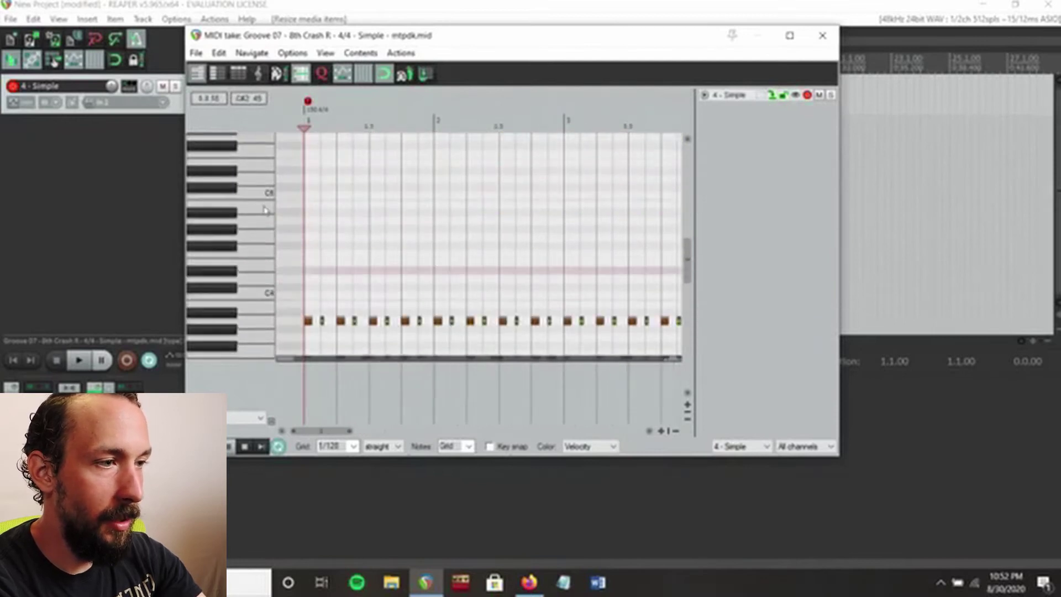
click(308, 222)
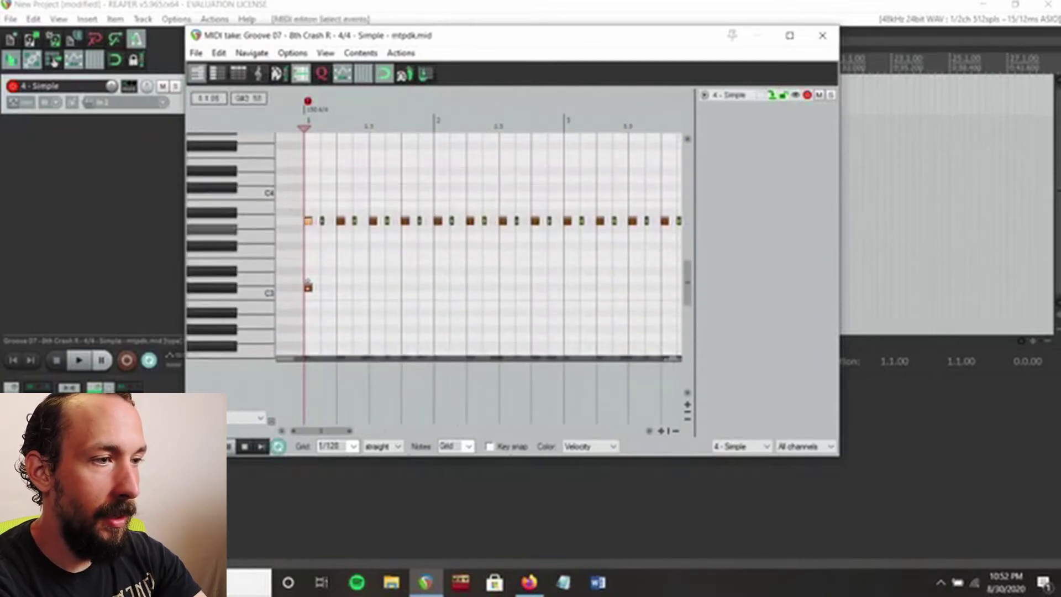
click(309, 289)
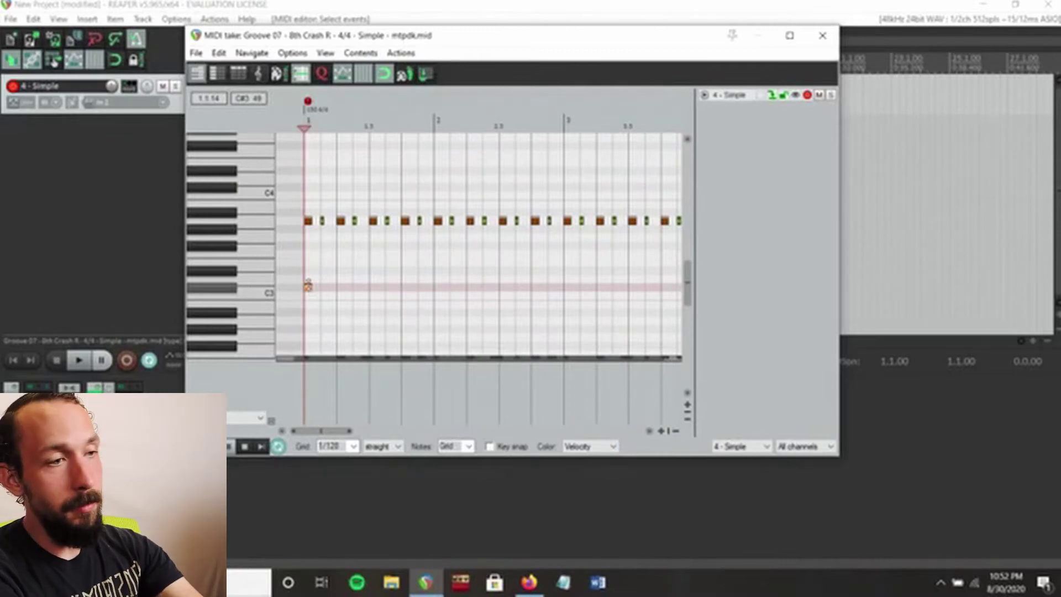
key(KP_Add)
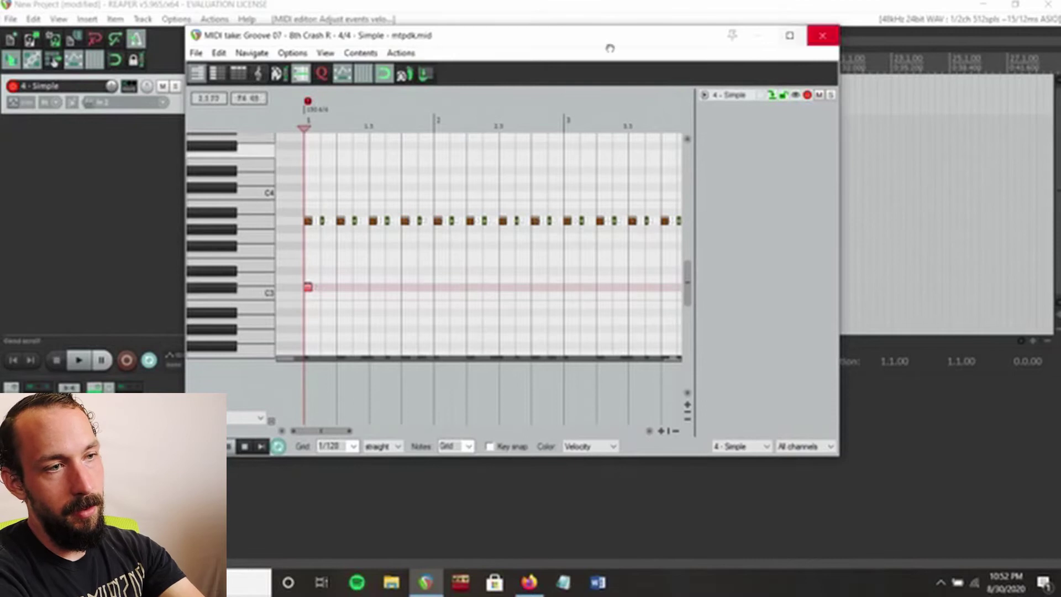
click(822, 37)
click(458, 114)
key(space)
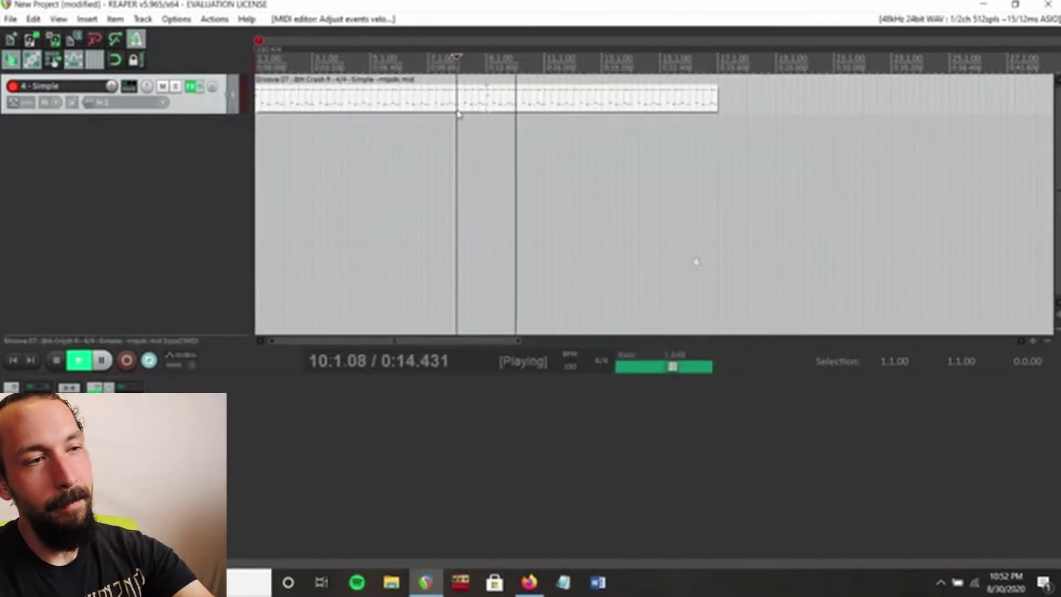
Stop playback and drag the Groove 07 item's right edge back to end at 9.1.00
key(space)
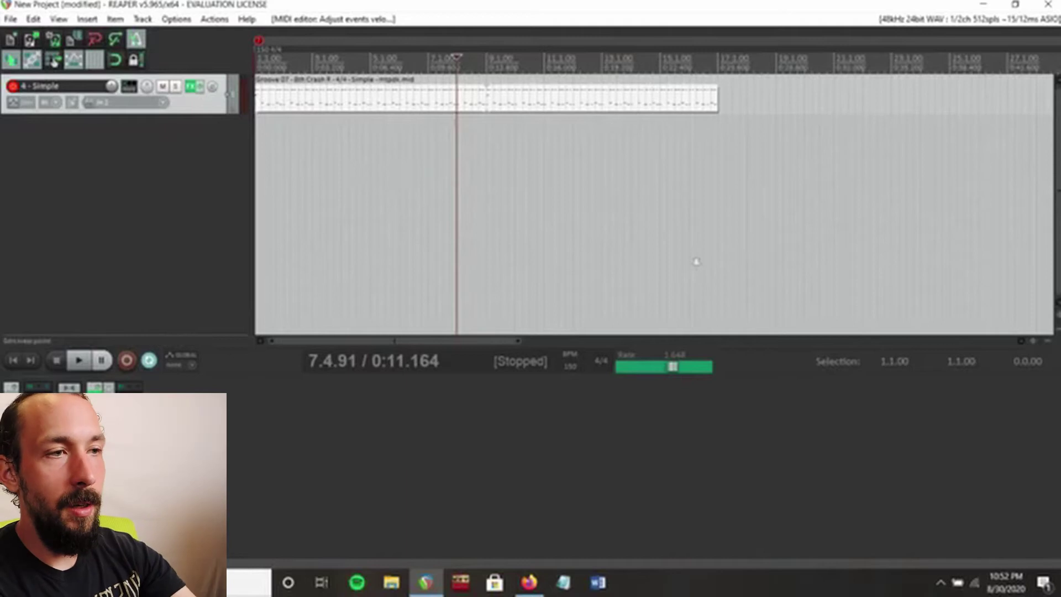
click(486, 106)
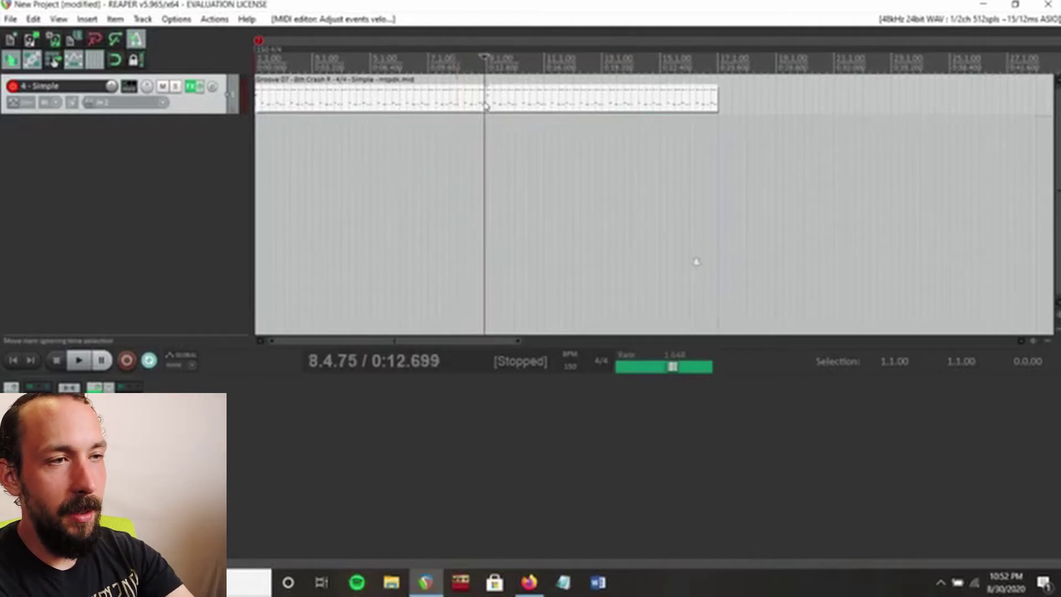
scroll(670, 96, up, 2)
scroll(616, 99, down, 3)
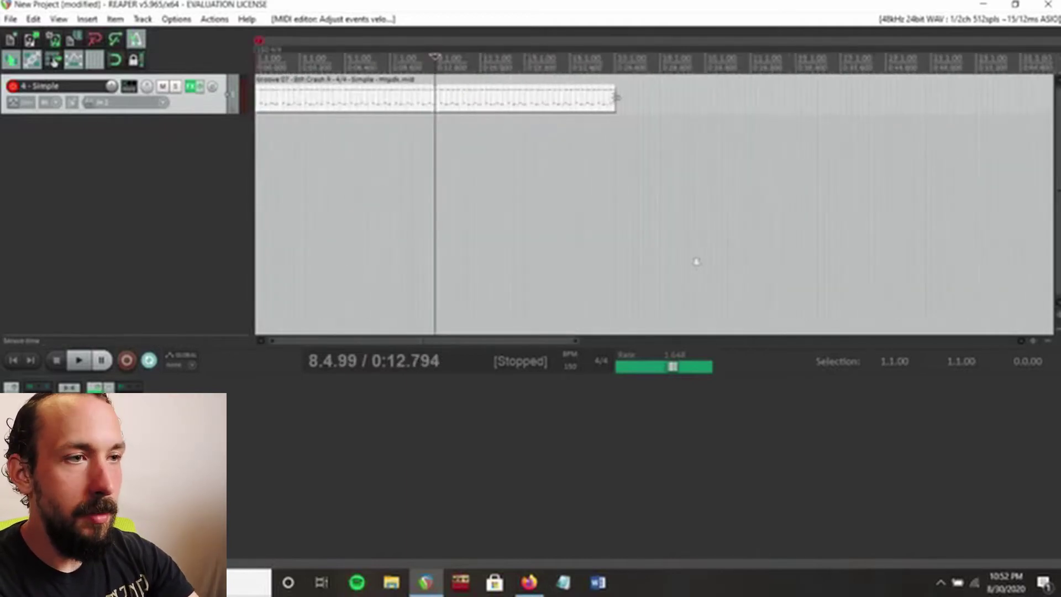
drag(614, 105, 430, 106)
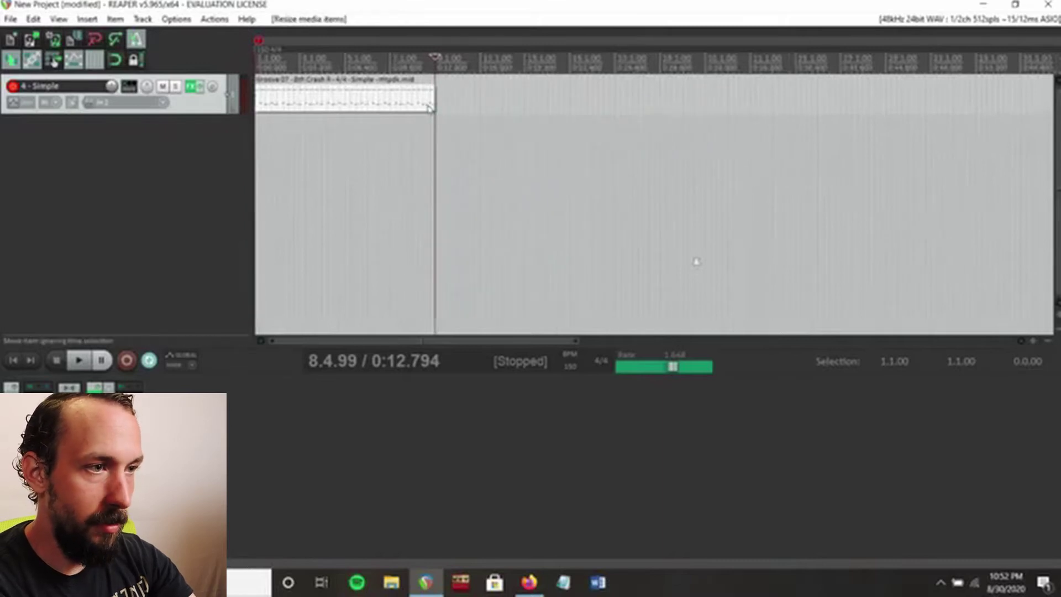
scroll(580, 95, up, 2)
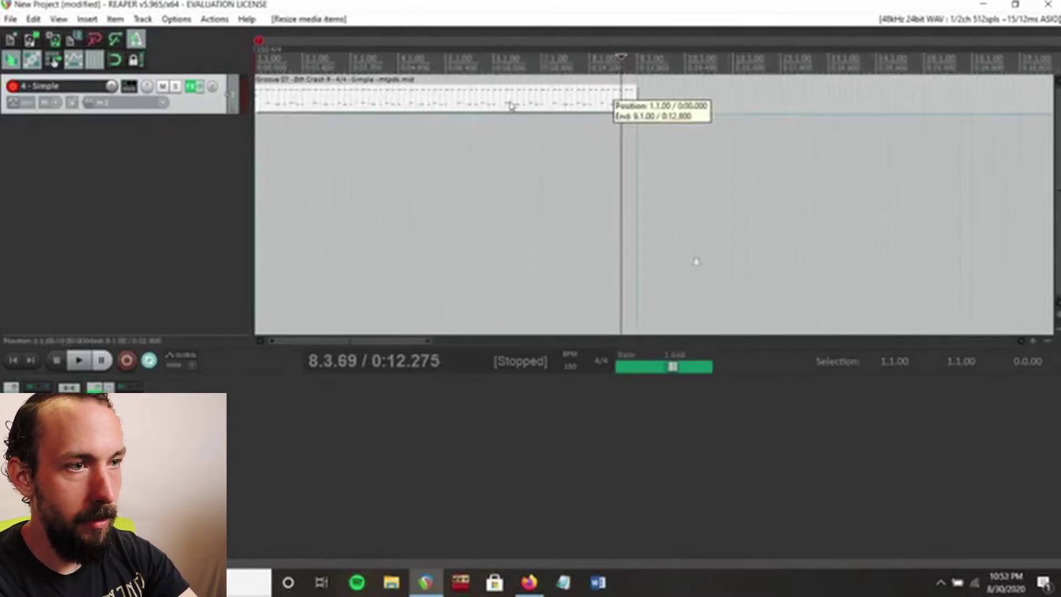
click(592, 105)
click(474, 107)
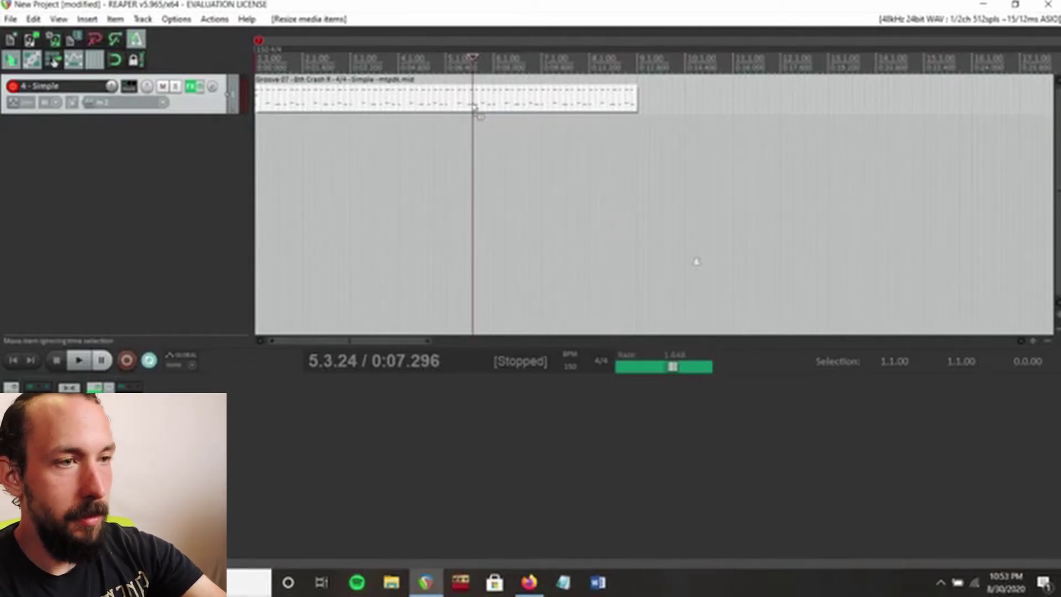
Paste a copy of the eight-bar groove item at bar 9
click(638, 99)
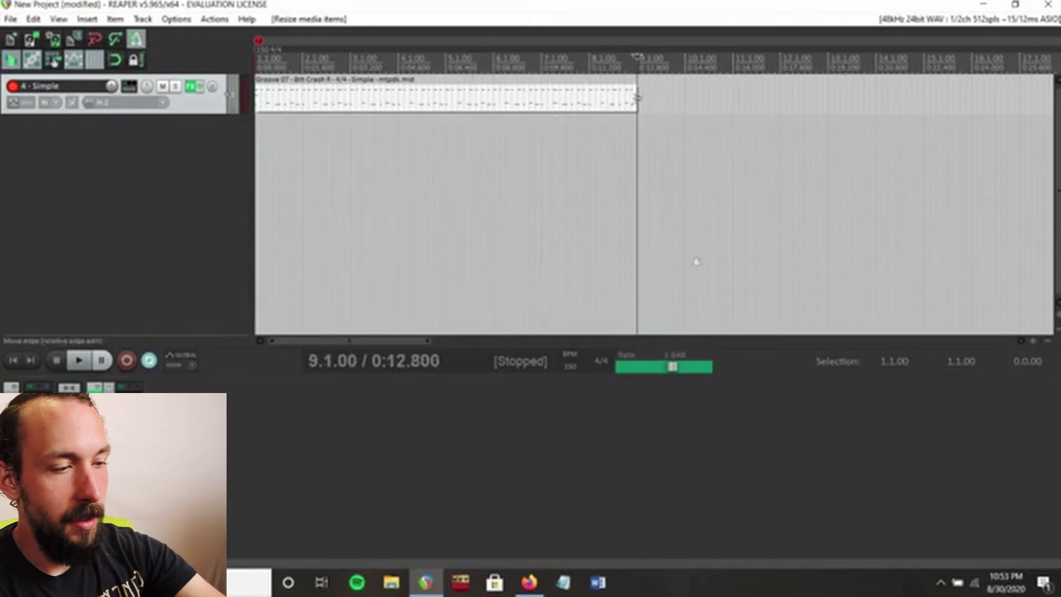
key(ctrl+v)
scroll(576, 103, down, 2)
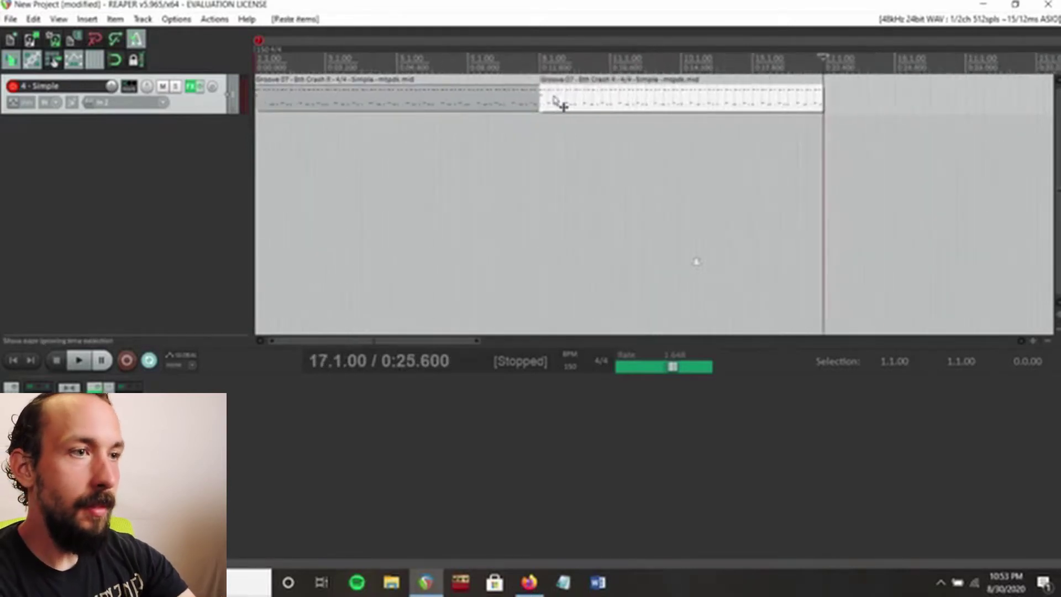
click(555, 100)
scroll(657, 98, up, 2)
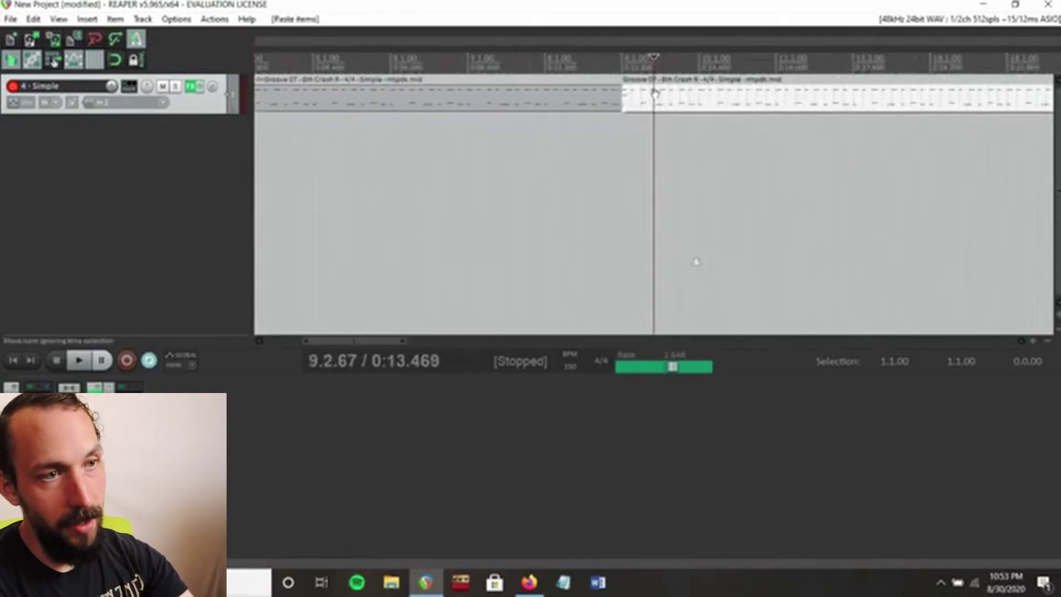
Delete the C3 crash note at the second item's start, then play from just before bar 9
double_click(691, 96)
click(309, 286)
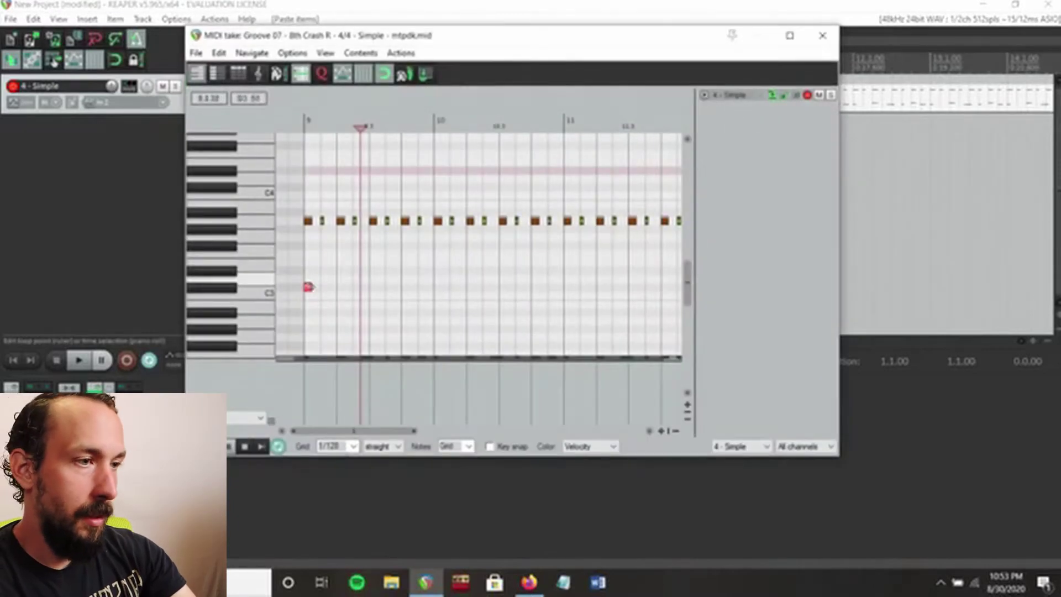
click(308, 287)
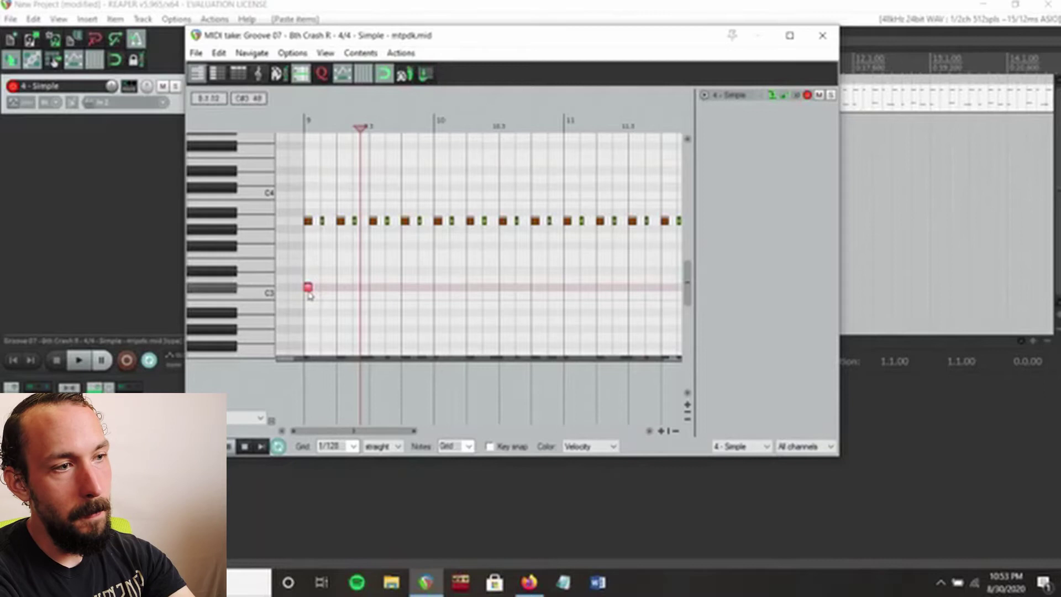
double_click(308, 287)
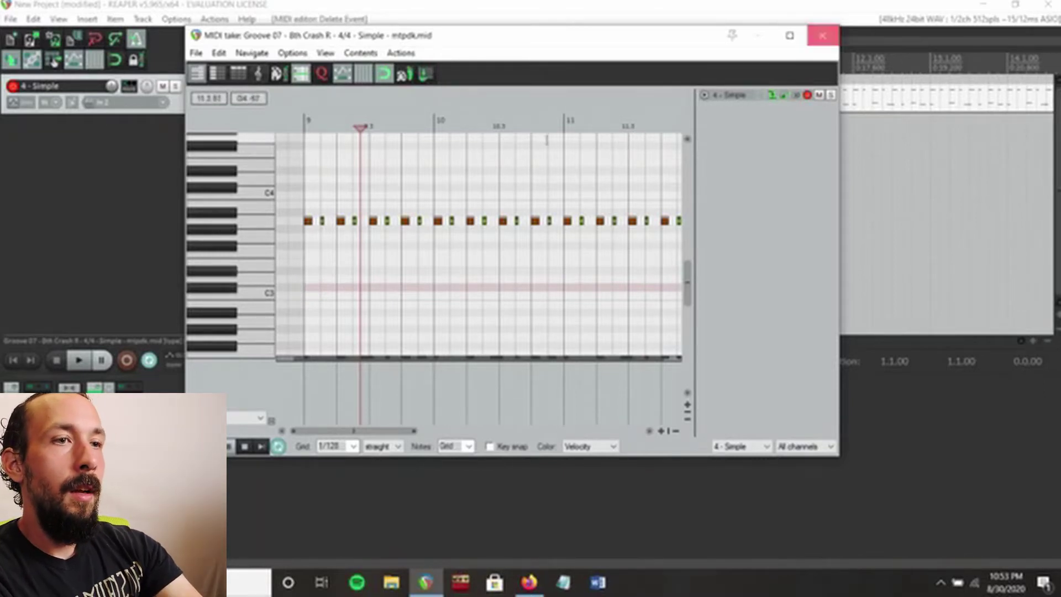
click(824, 36)
scroll(697, 261, right, 3)
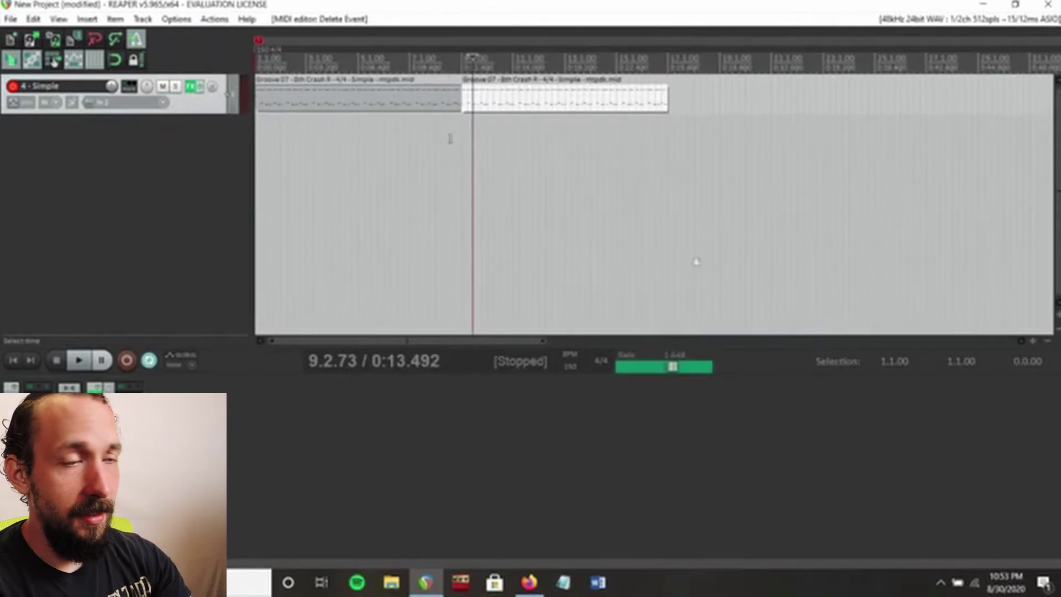
click(444, 139)
Delete every A3 note in the second groove item using Select all notes with same pitch
key(space)
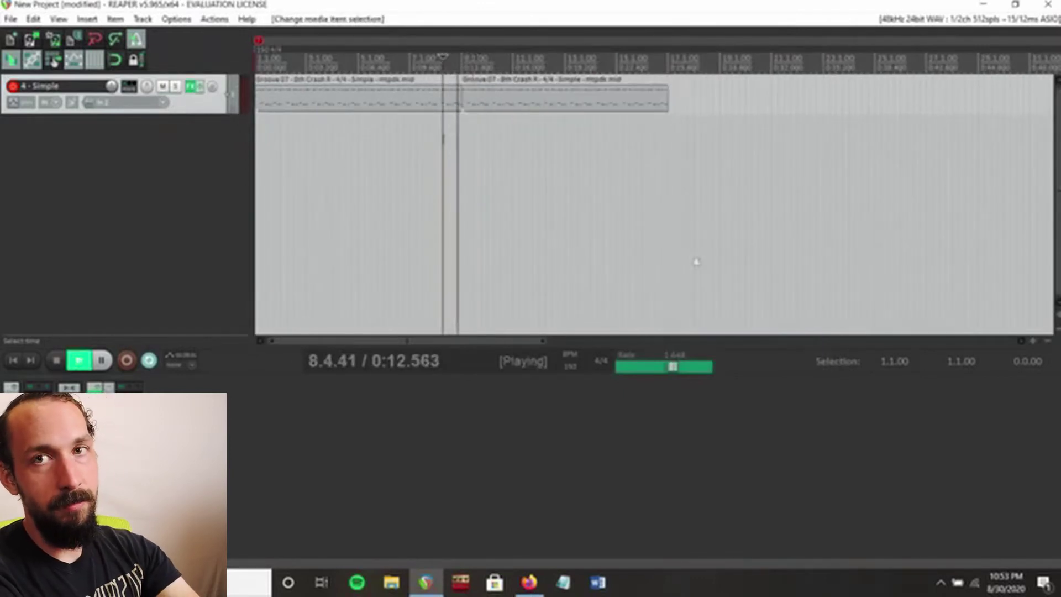
key(space)
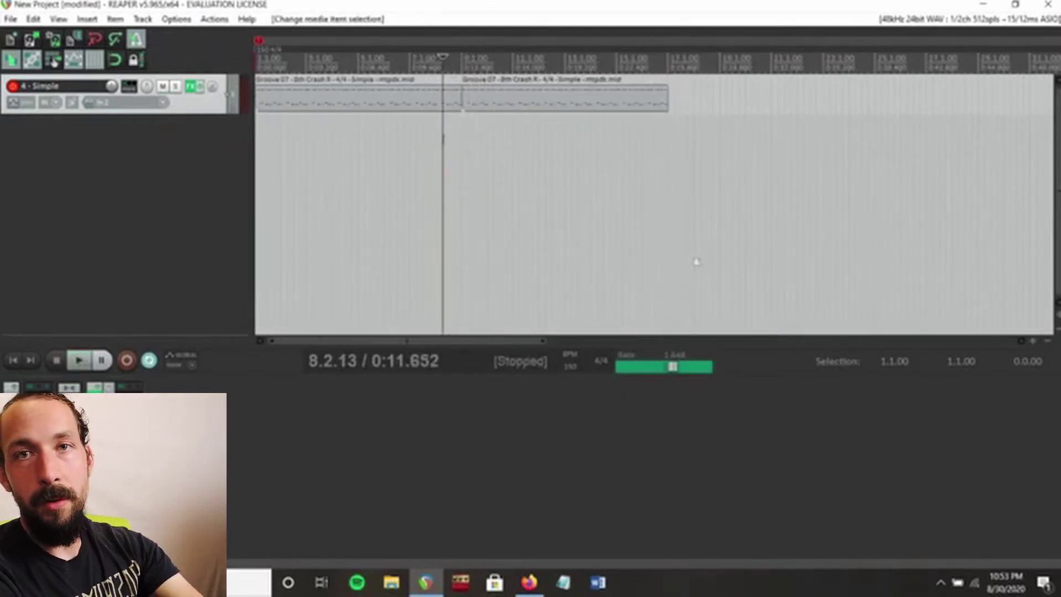
click(479, 101)
scroll(621, 100, up, 3)
double_click(619, 99)
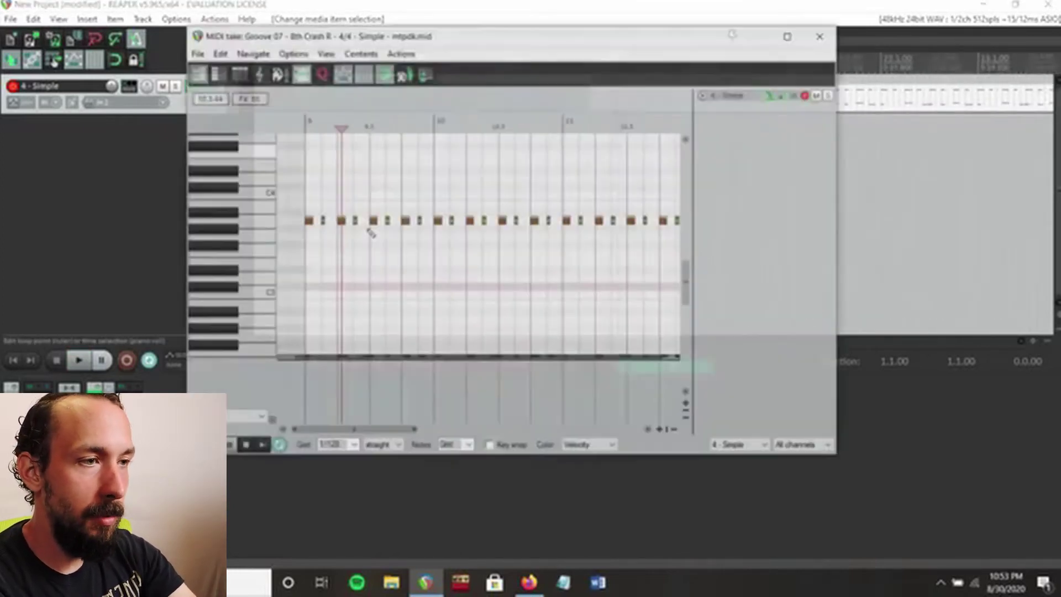
click(308, 221)
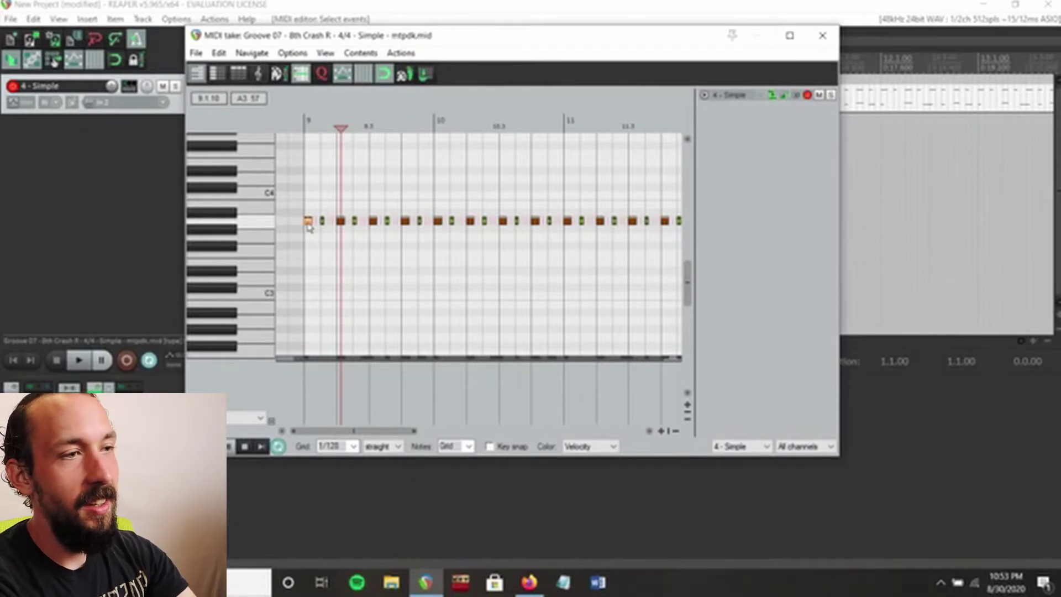
right_click(307, 221)
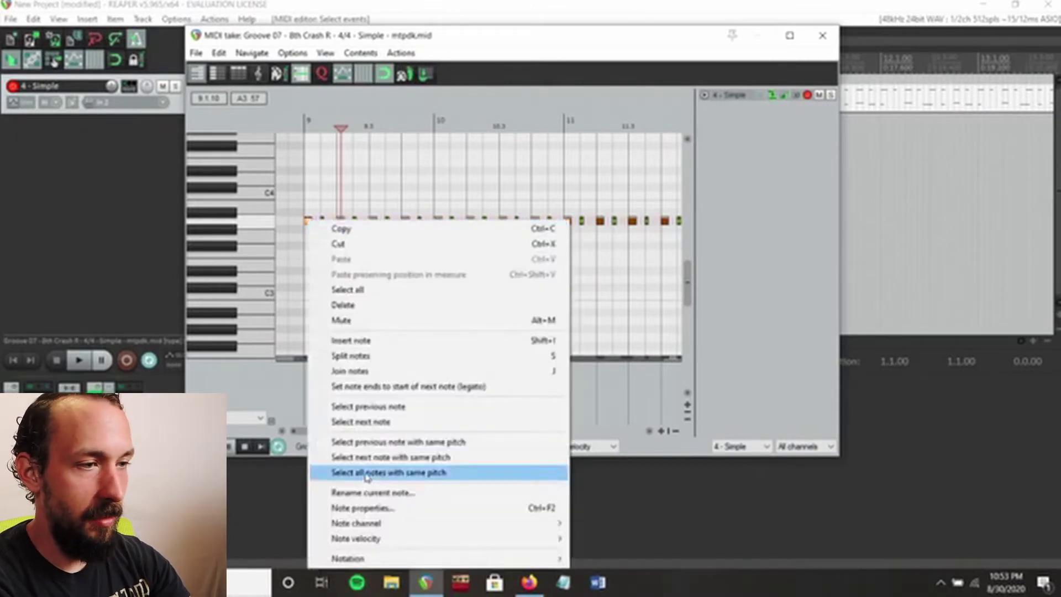
click(362, 474)
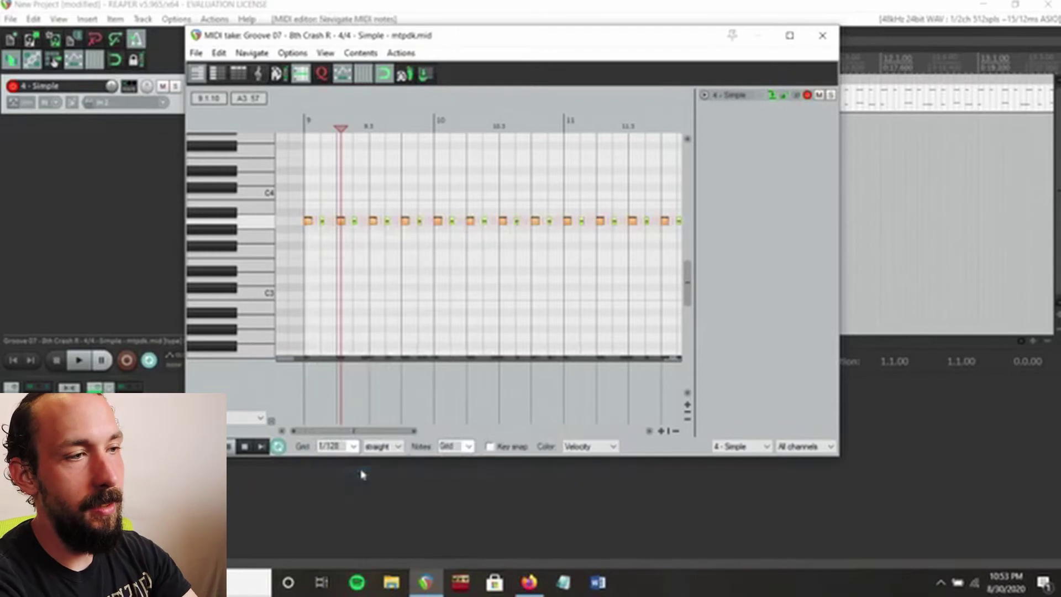
key(Delete)
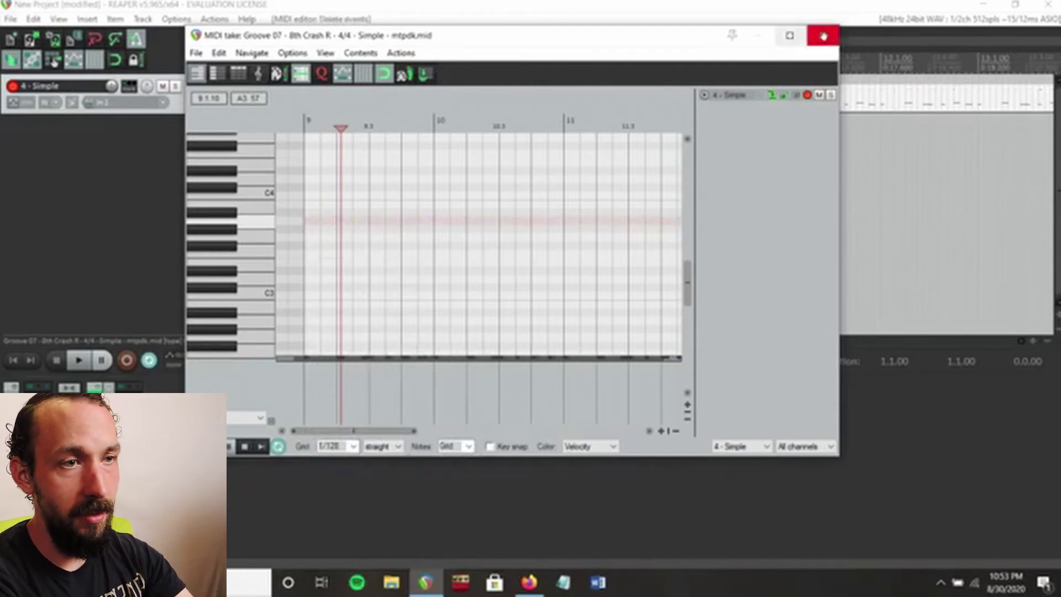
click(823, 35)
Remove all A3 notes from the first groove item too, keeping its C3 crash at bar 1
double_click(512, 106)
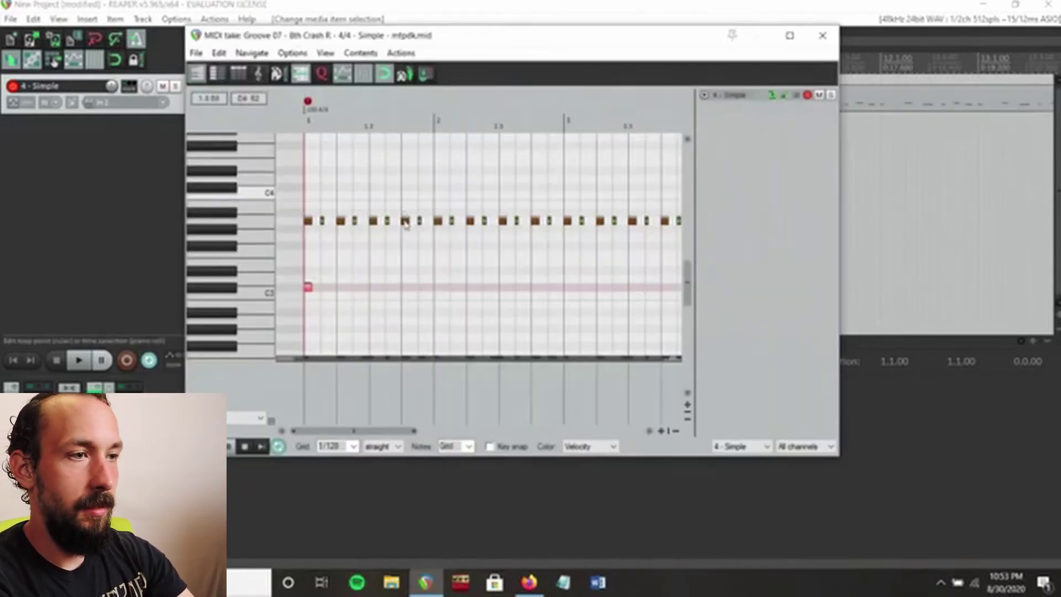
click(406, 221)
right_click(406, 223)
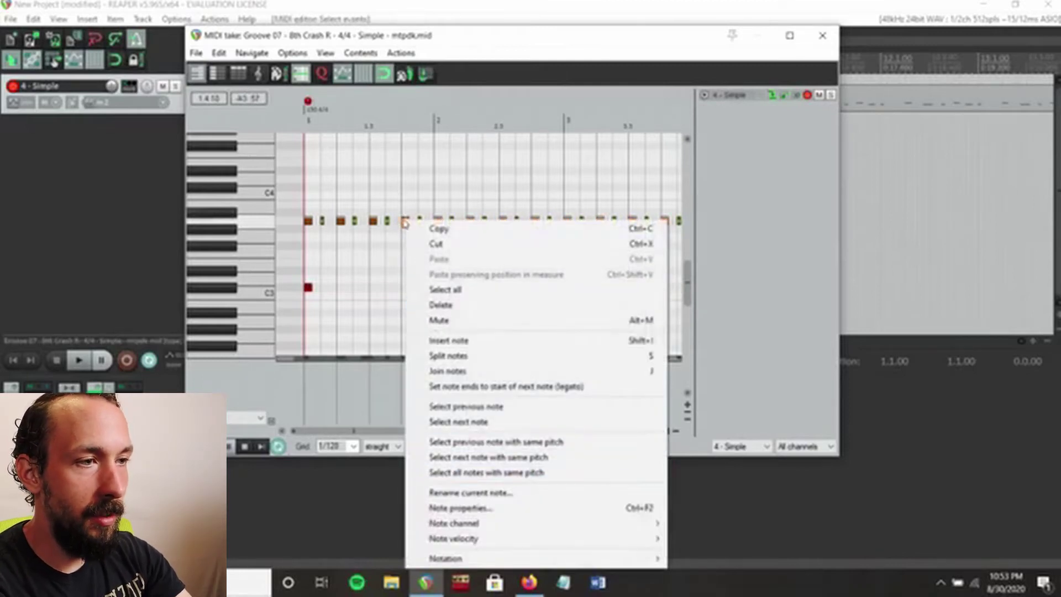
click(458, 474)
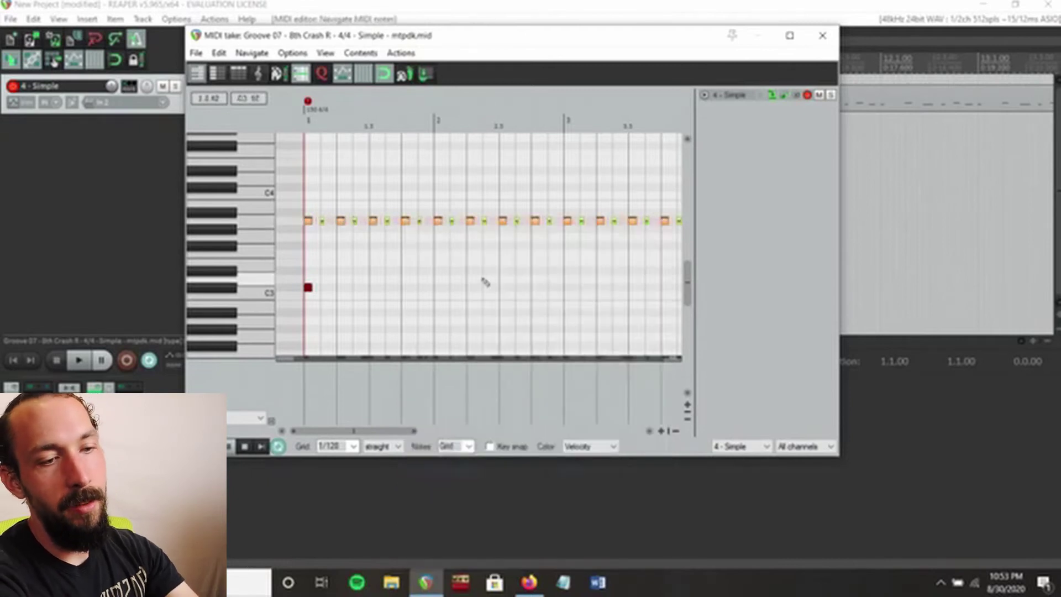
key(Delete)
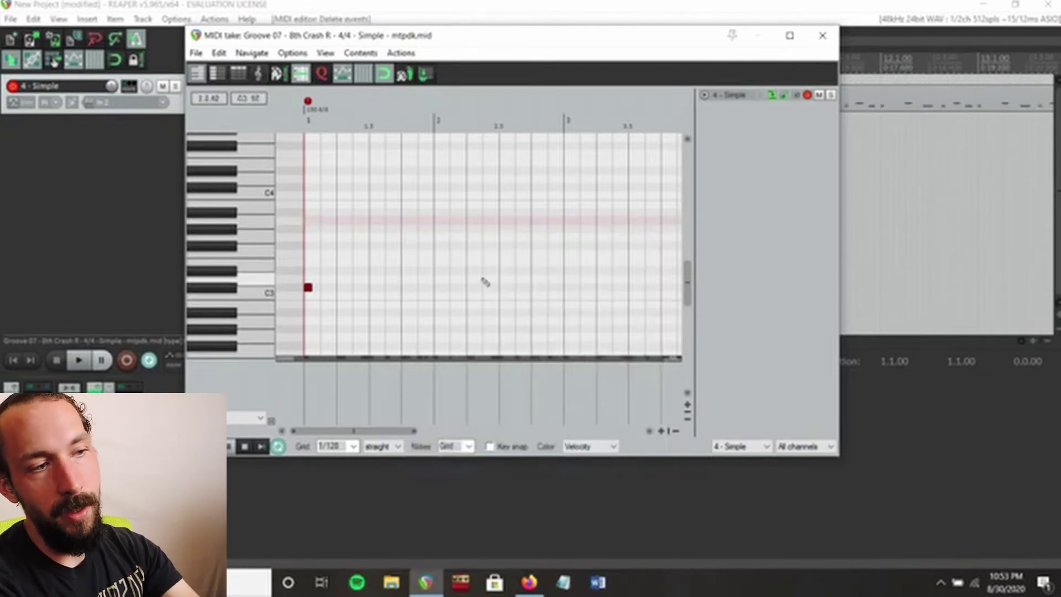
click(309, 288)
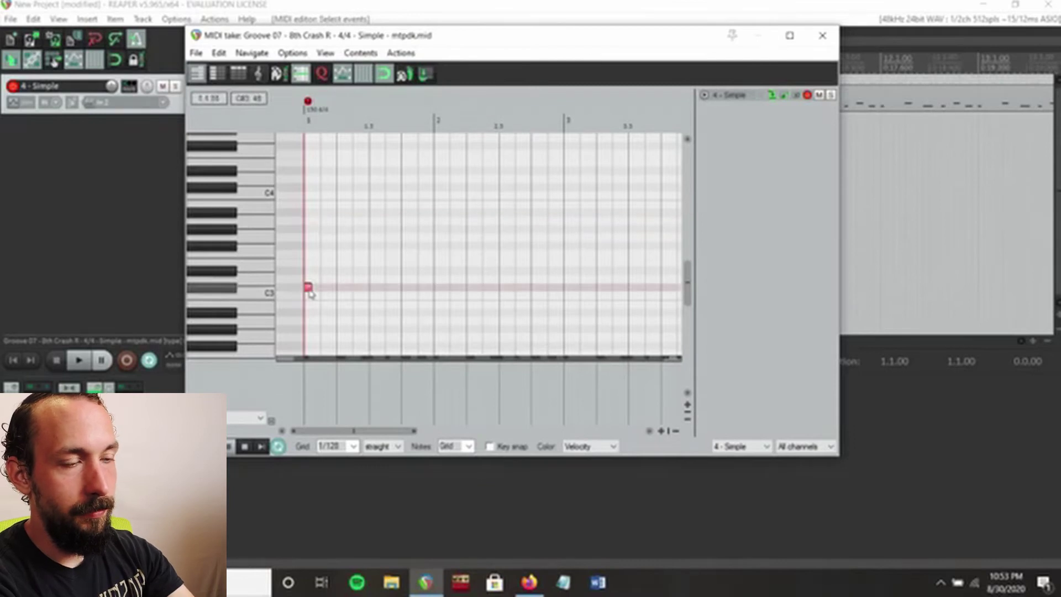
click(821, 36)
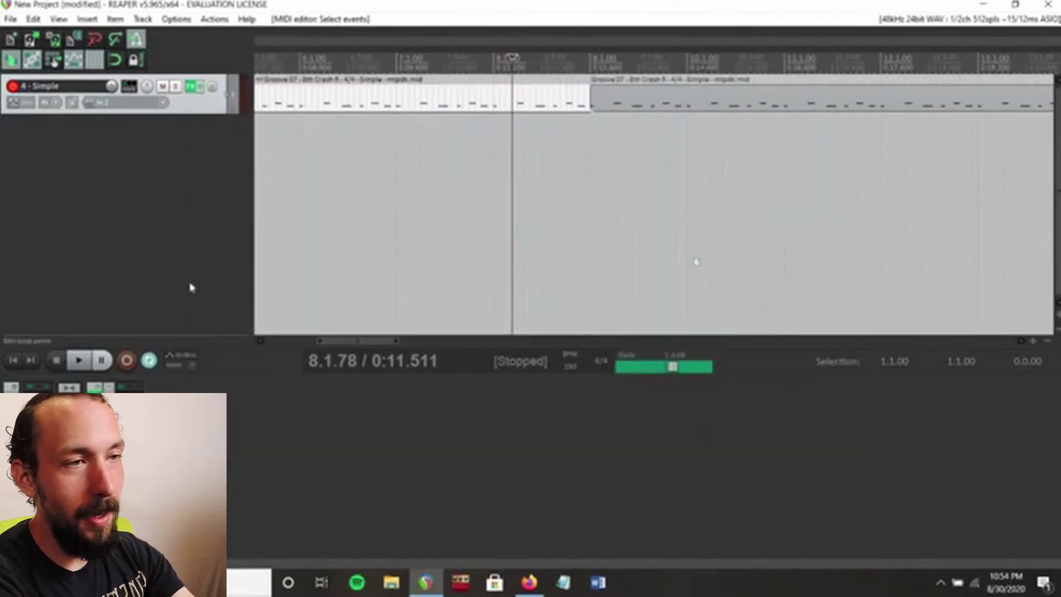
Play the drum track from the project start to check it, then stop
scroll(189, 284, down, 3)
key(Home)
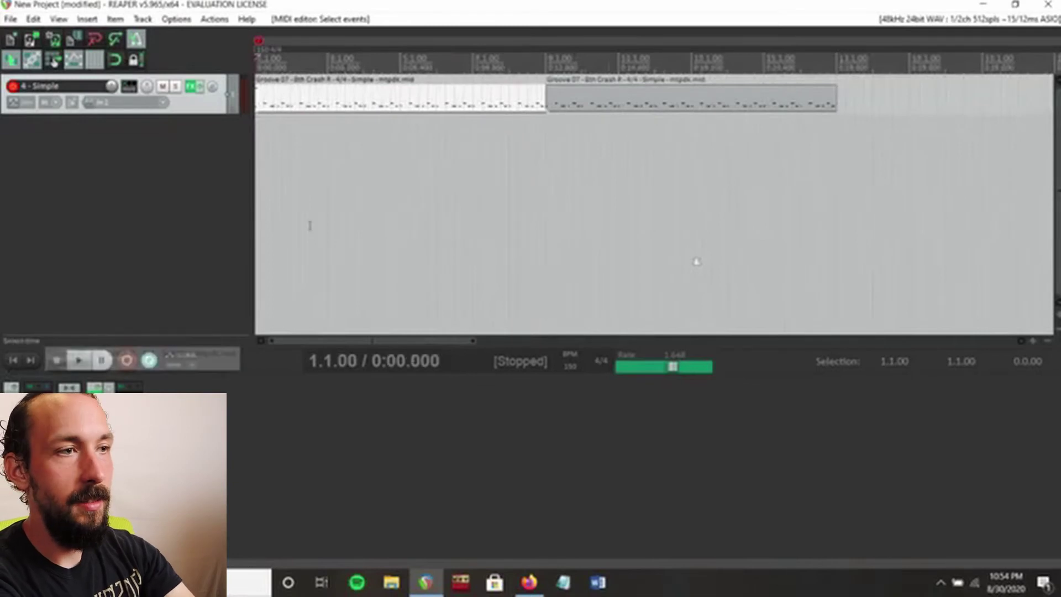
key(space)
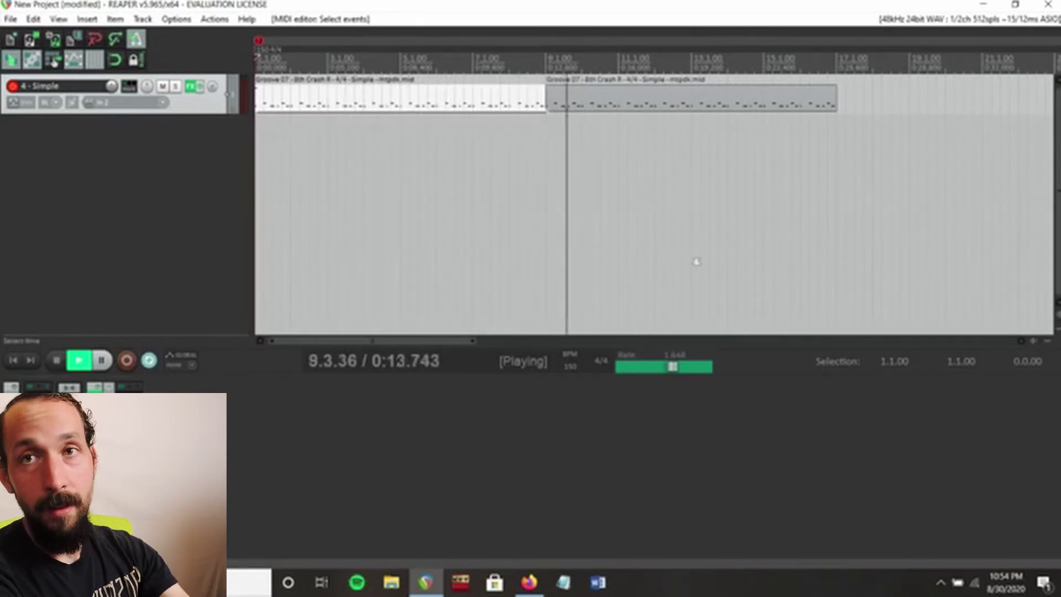
key(space)
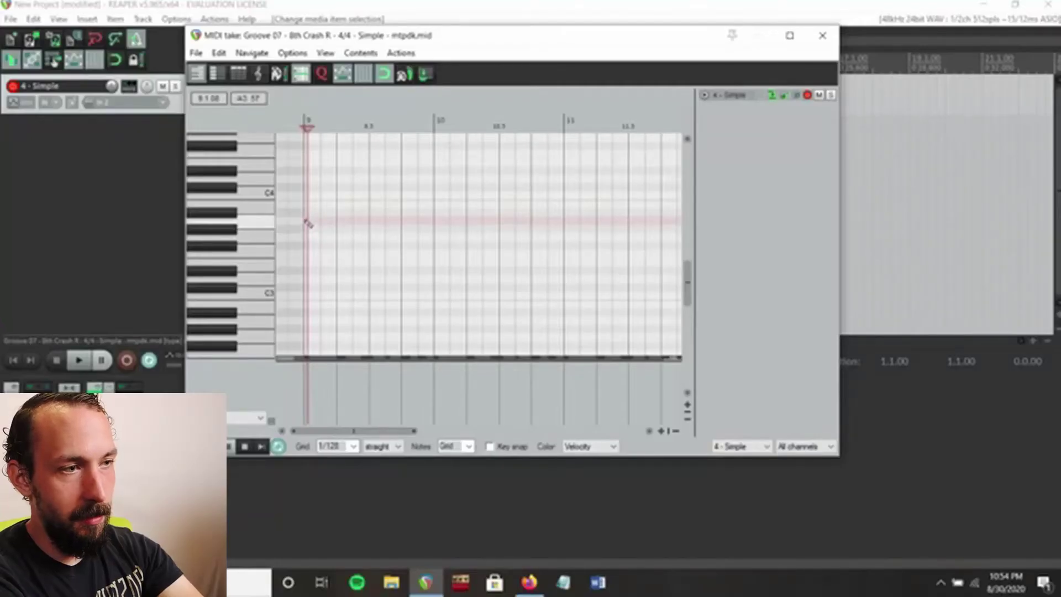
Clear the crash note at bar 9, then drag the second item's right edge back to bar 17
click(307, 224)
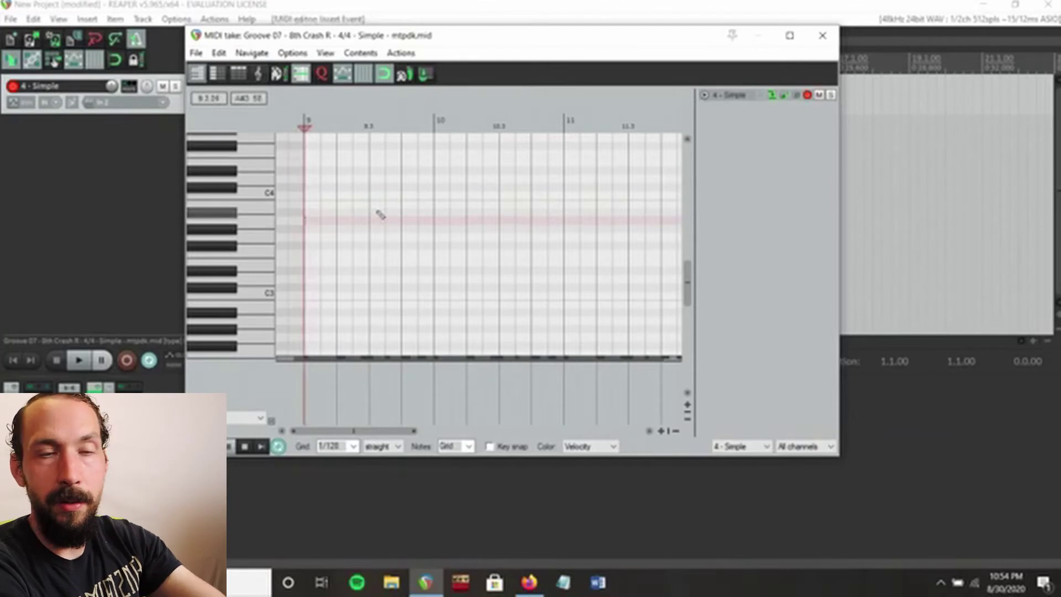
scroll(380, 215, up, 5)
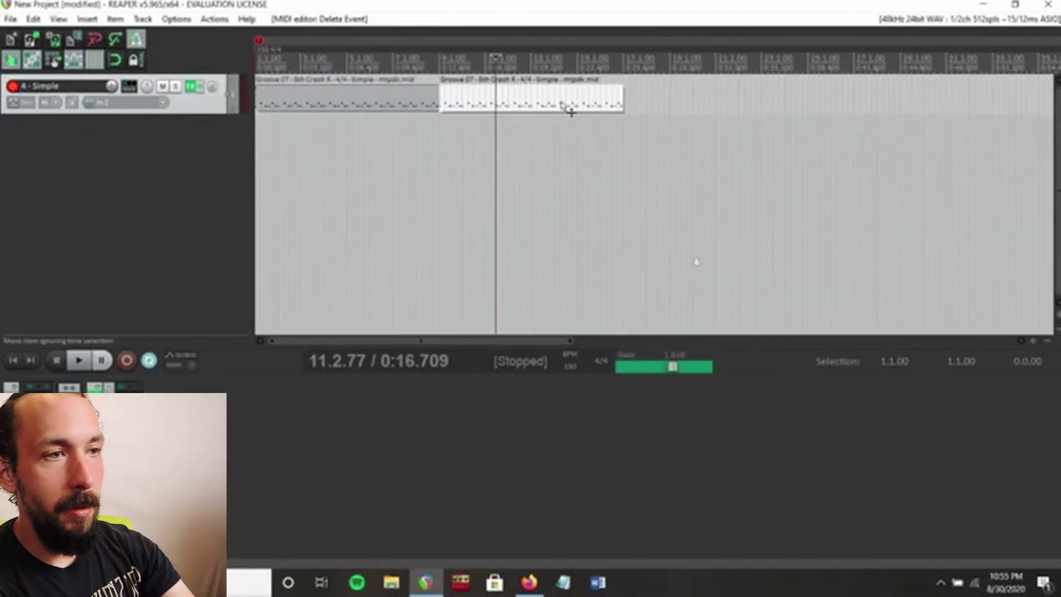
click(561, 104)
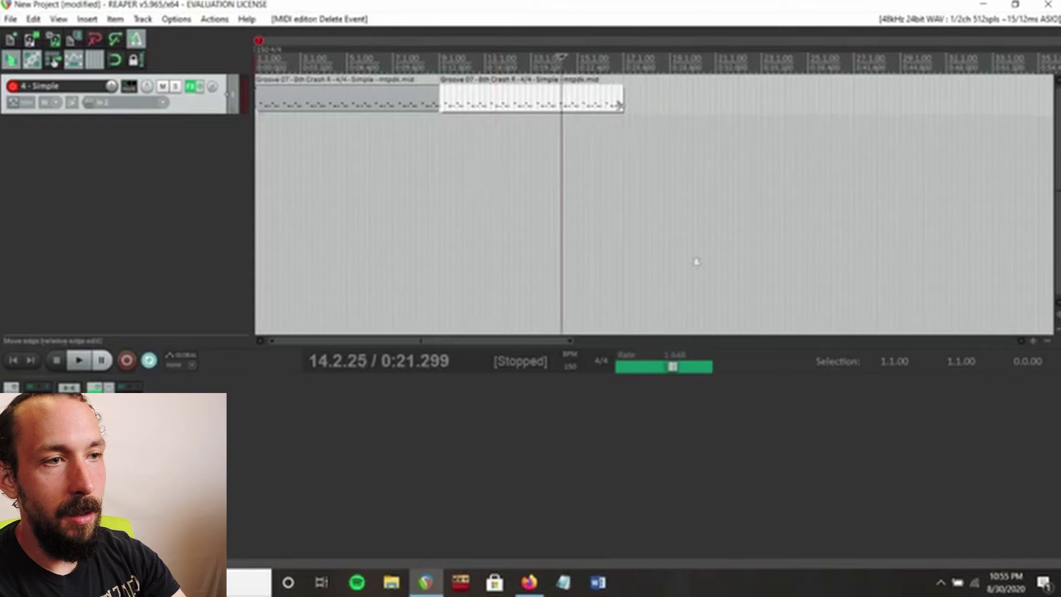
drag(621, 105, 988, 102)
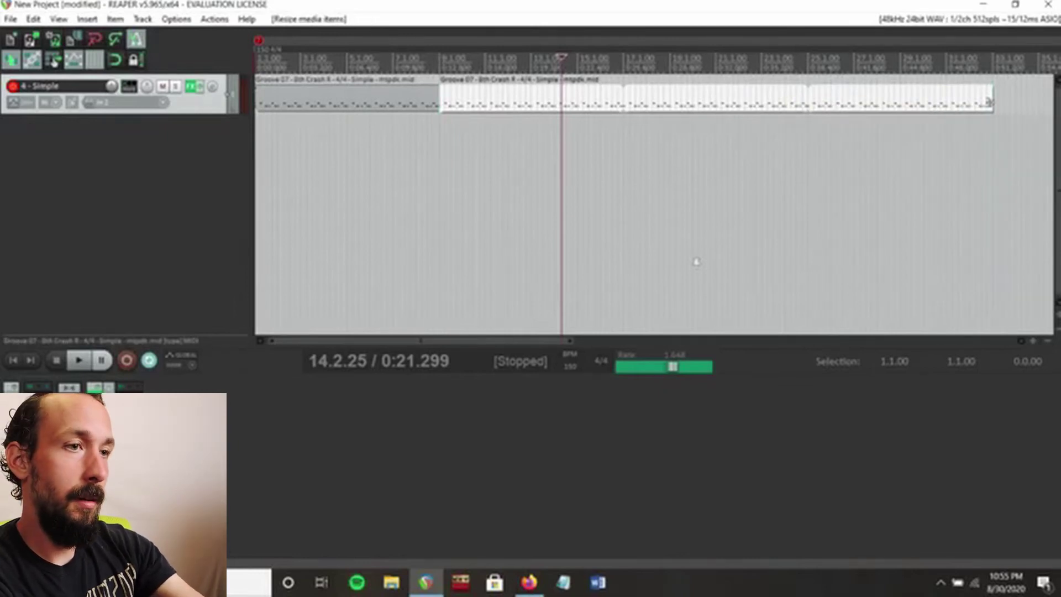
key(Home)
drag(990, 101, 627, 118)
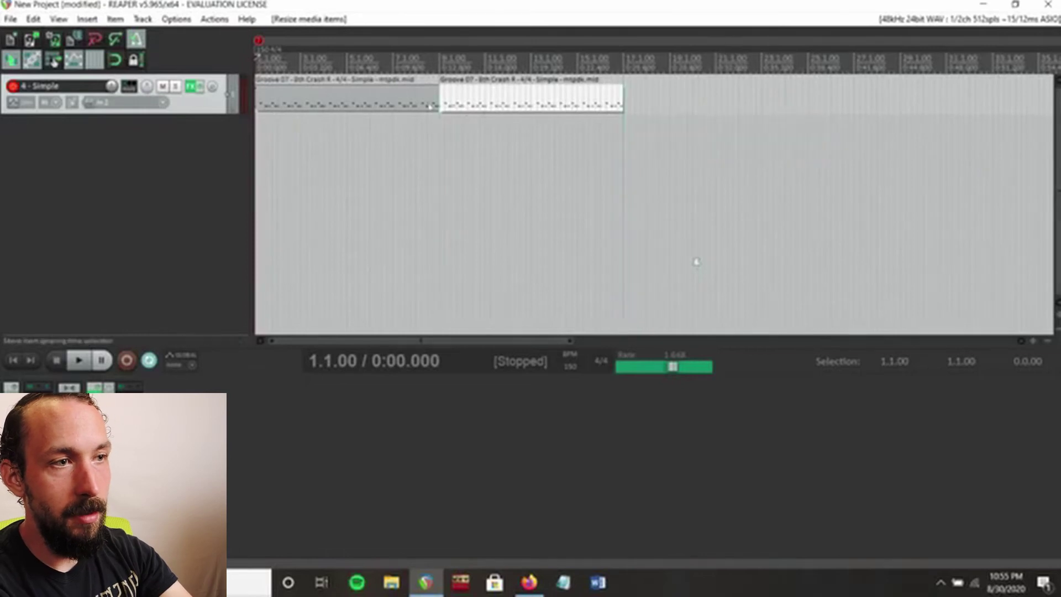
click(401, 105)
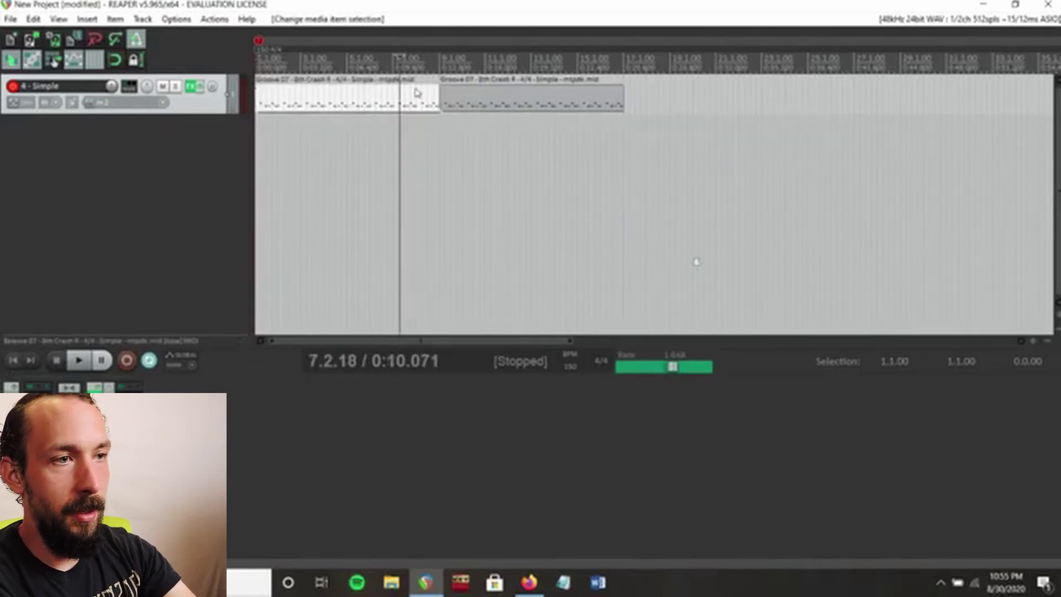
key(Home)
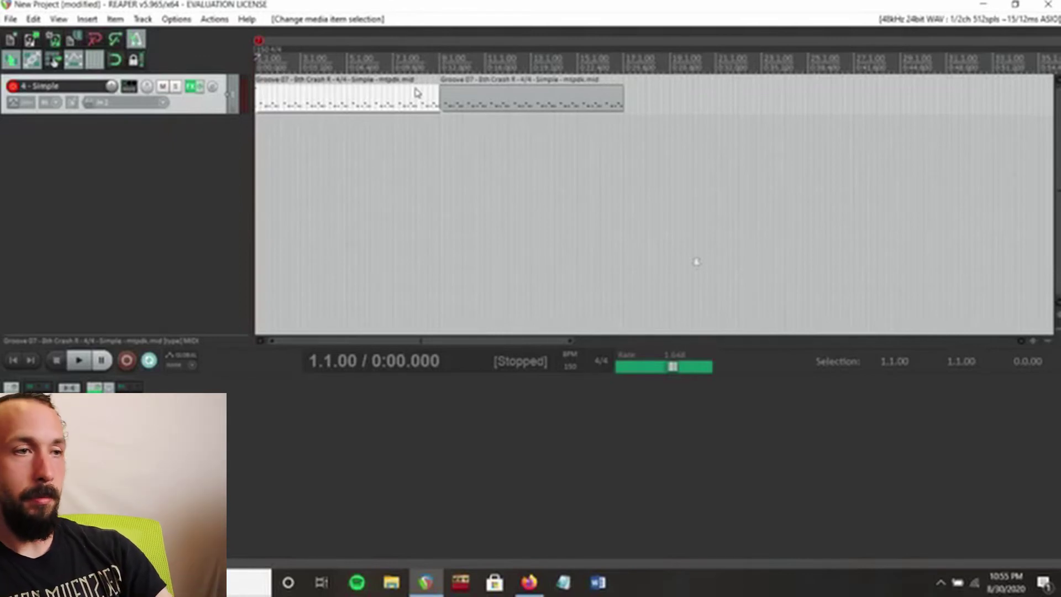
Paste copies of both Groove 07 items at bar 17 so the groove runs through bar 33
click(458, 95)
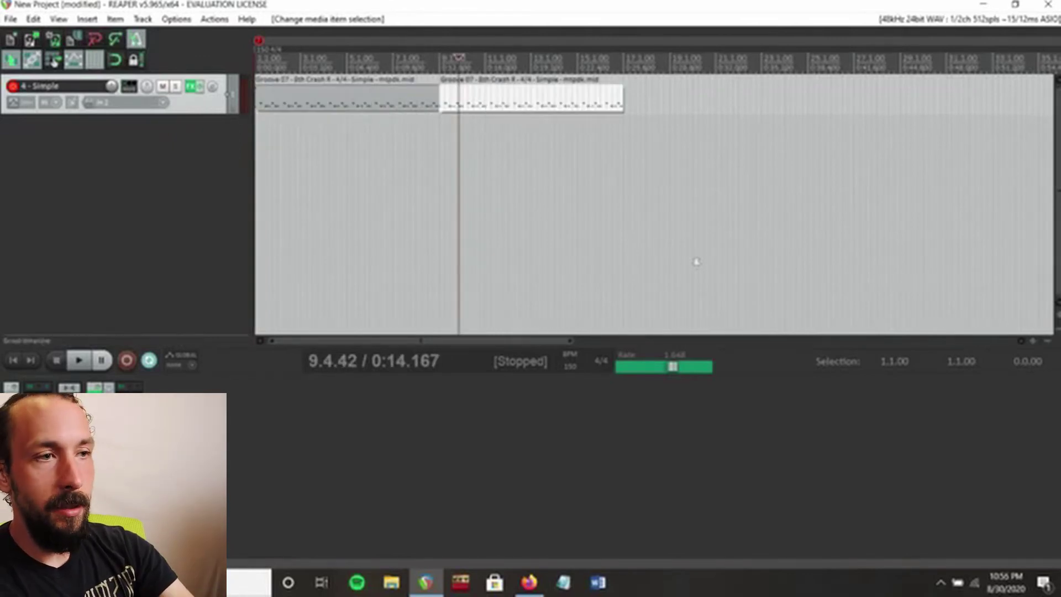
scroll(503, 101, down, 2)
click(518, 100)
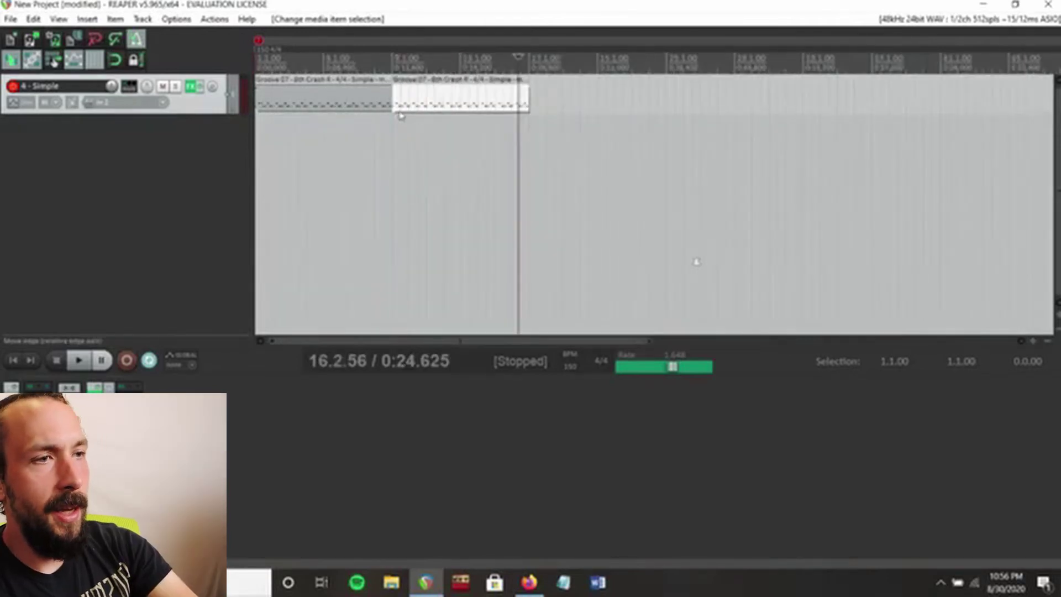
ctrl+click(347, 103)
click(496, 100)
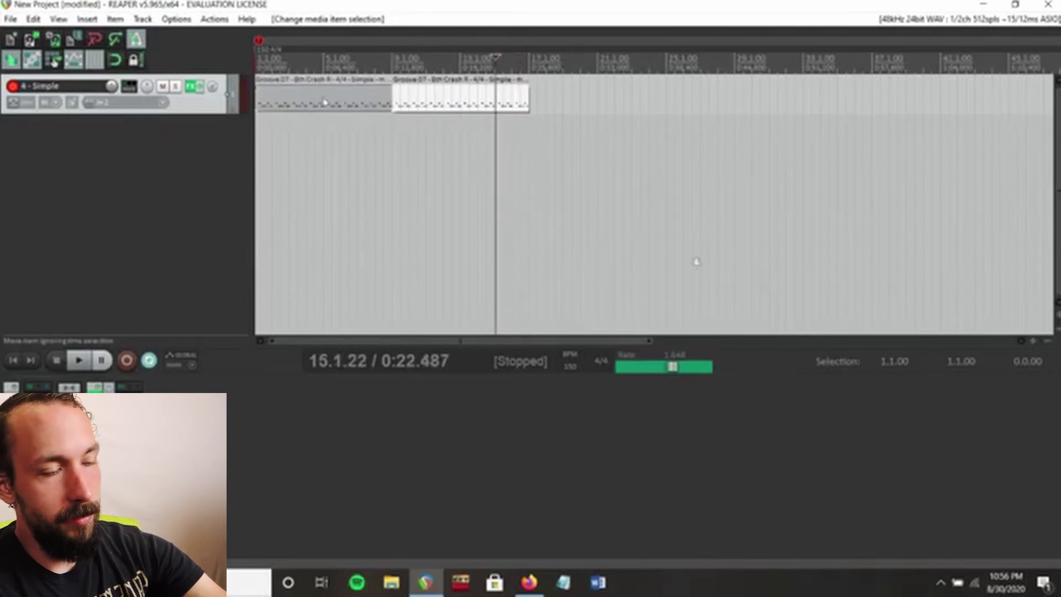
ctrl+click(324, 101)
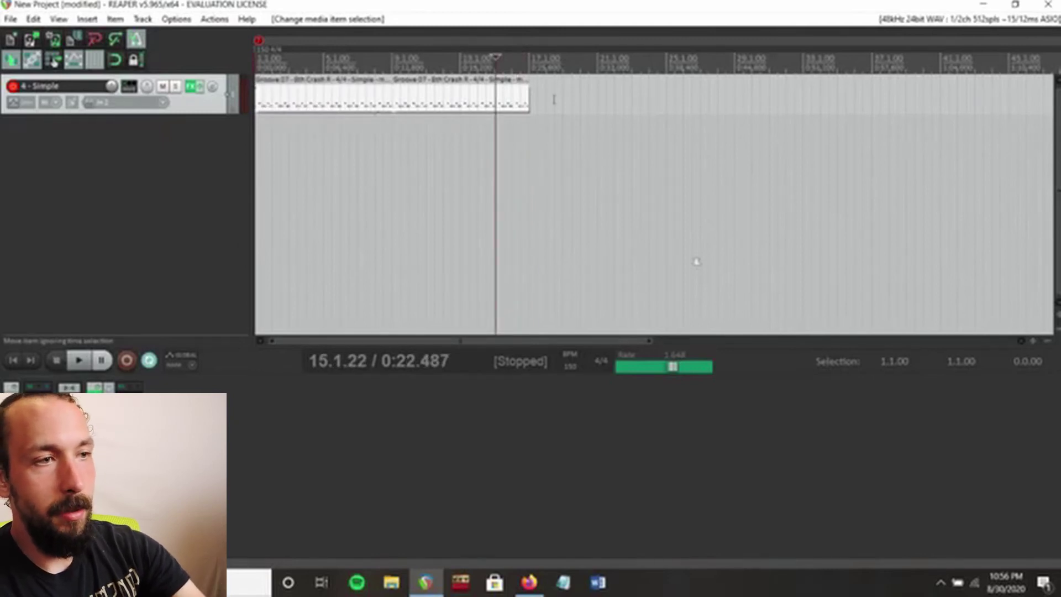
click(524, 98)
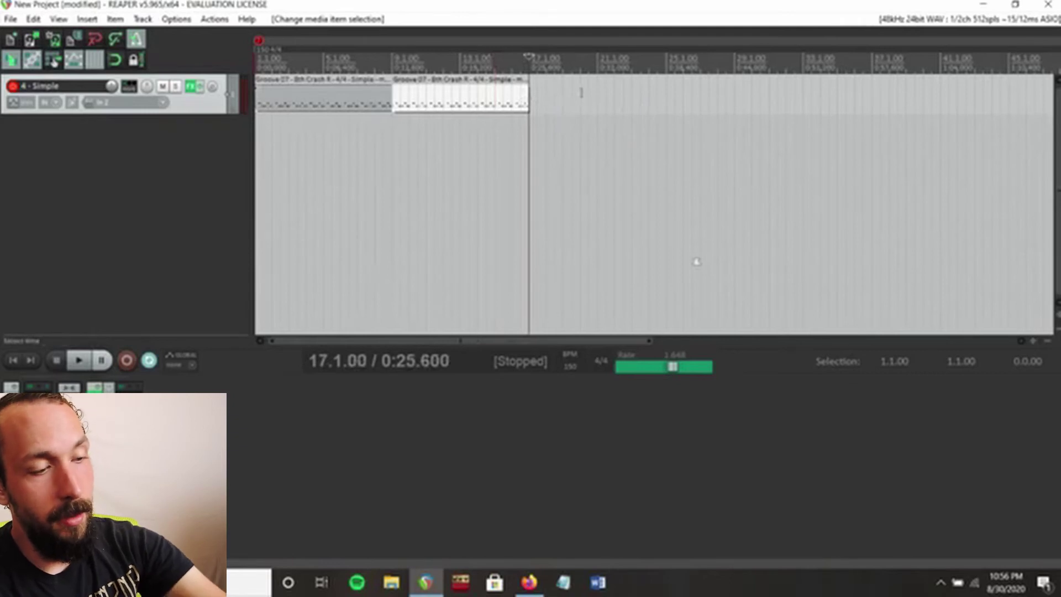
key(ctrl+v)
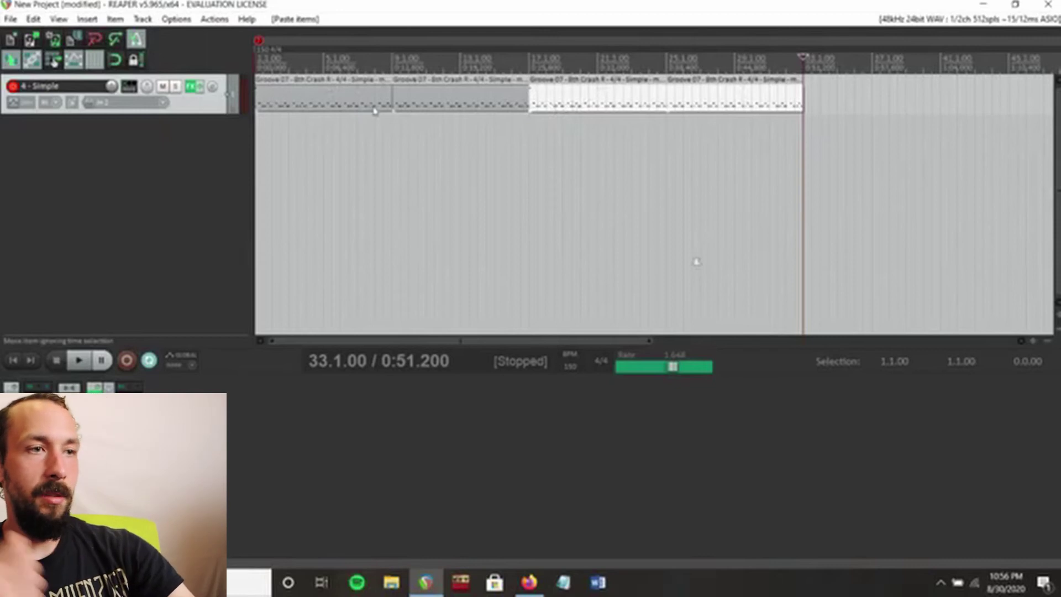
Play the grooves from the project start up to bar 17, then open the third item's MIDI notes
click(295, 100)
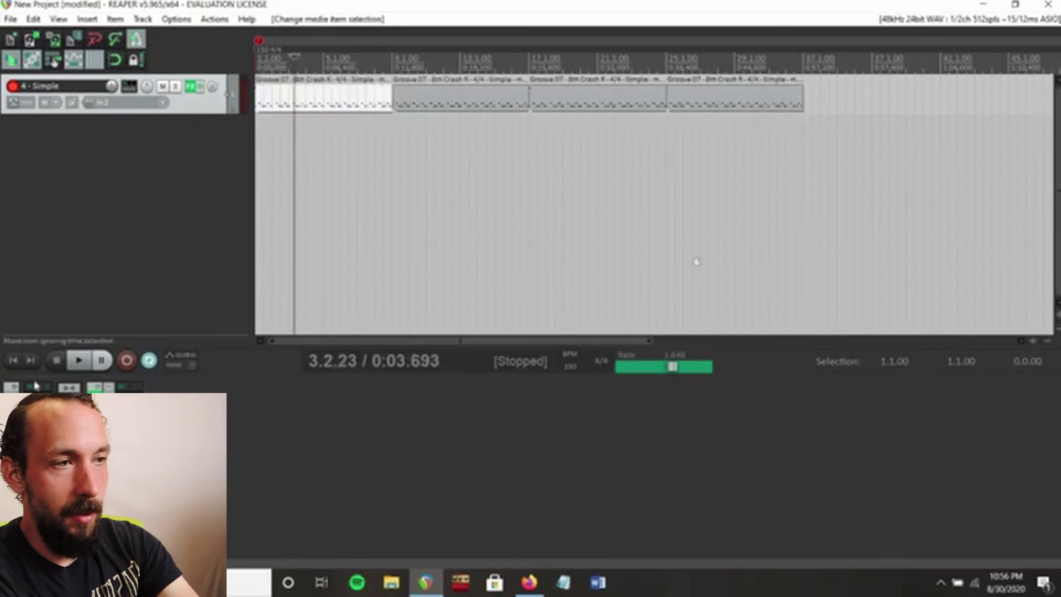
click(12, 361)
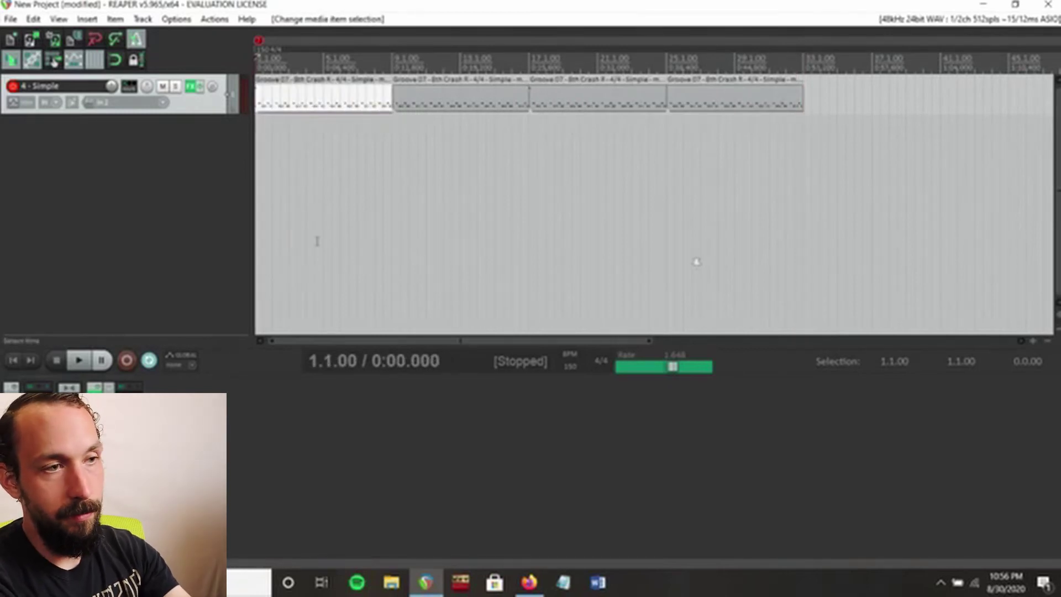
key(space)
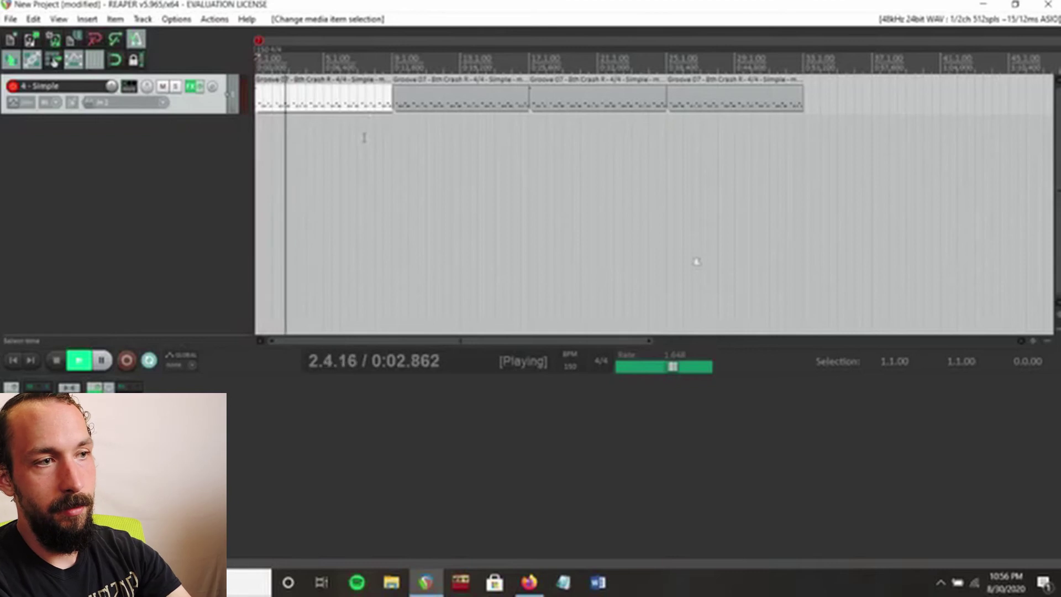
click(363, 137)
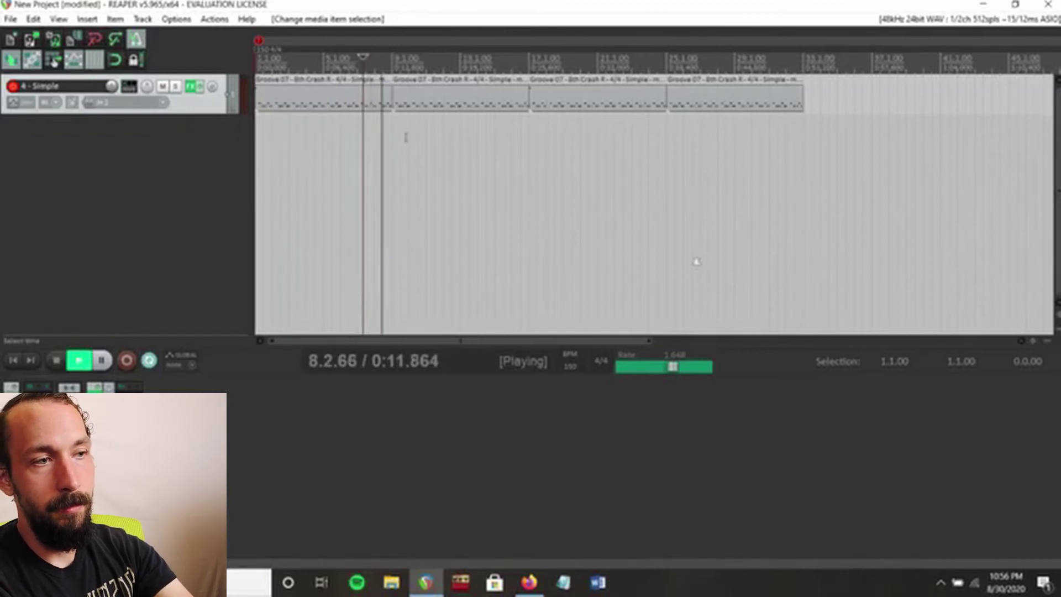
click(513, 131)
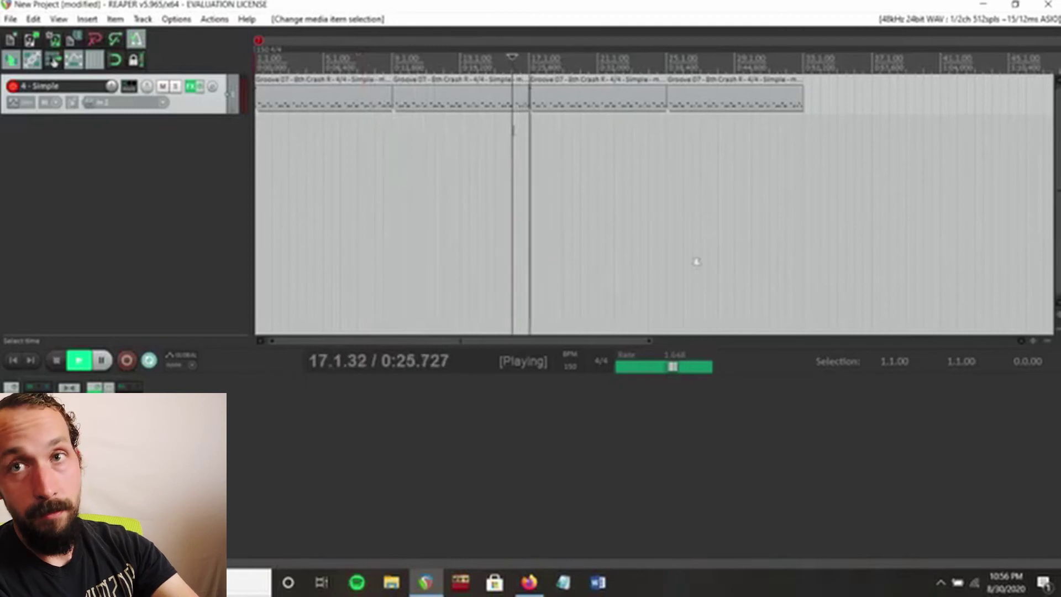
key(space)
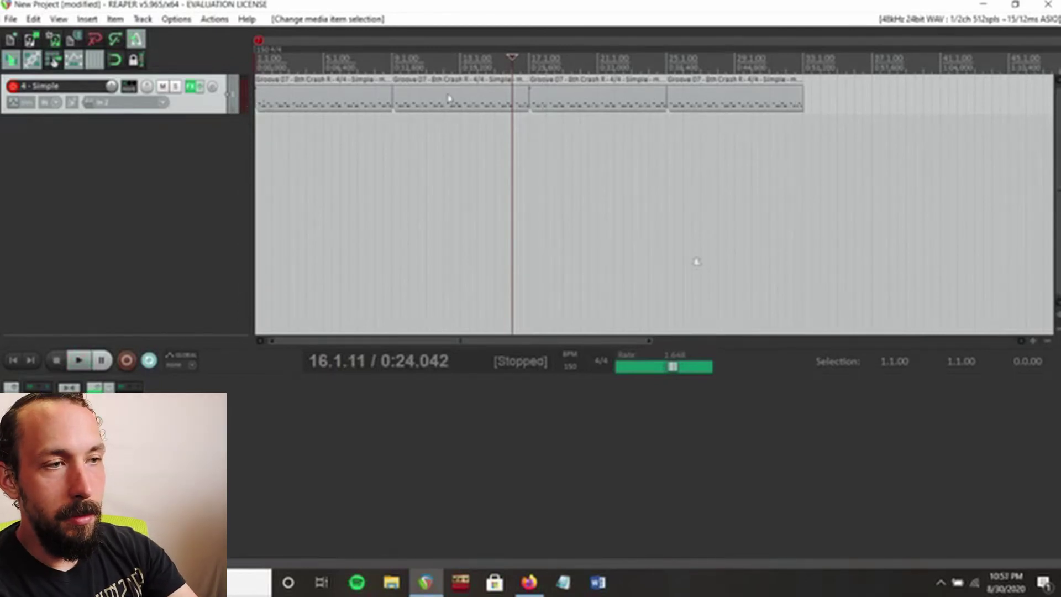
click(543, 101)
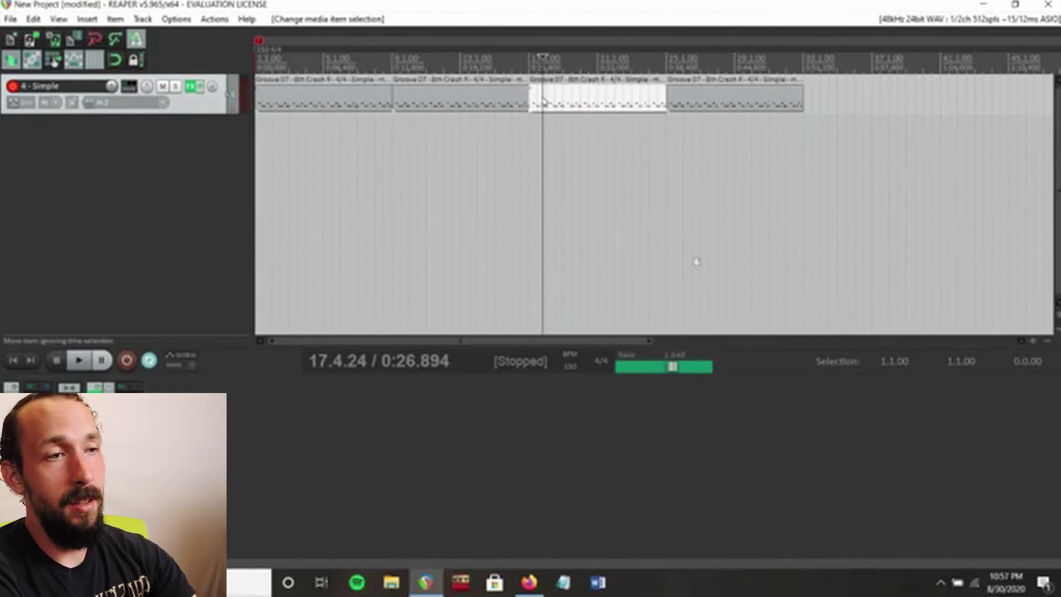
double_click(543, 101)
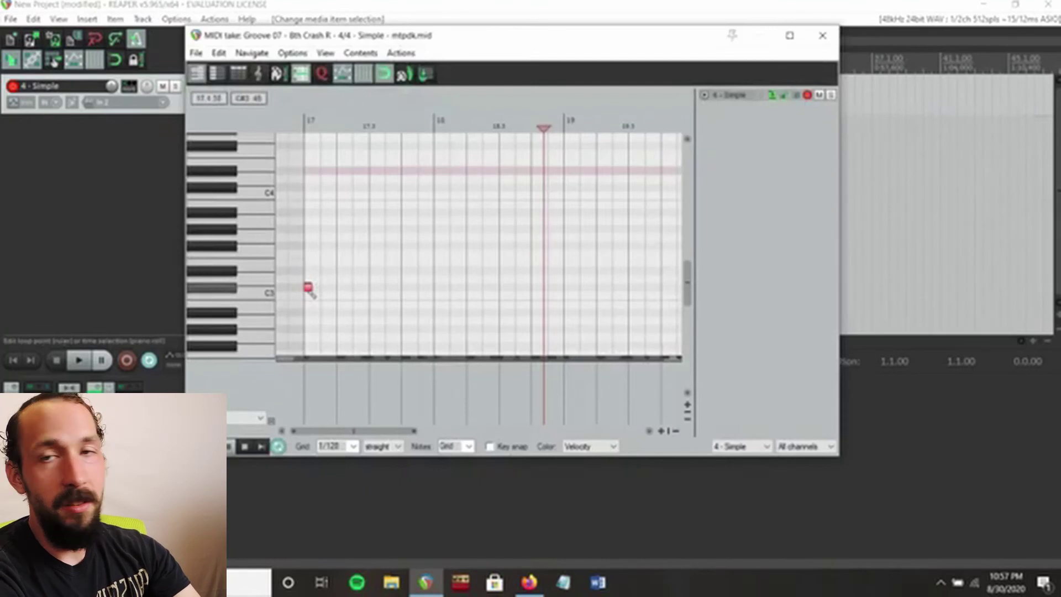
Delete the C3 crash note at the start of bar 17
double_click(309, 288)
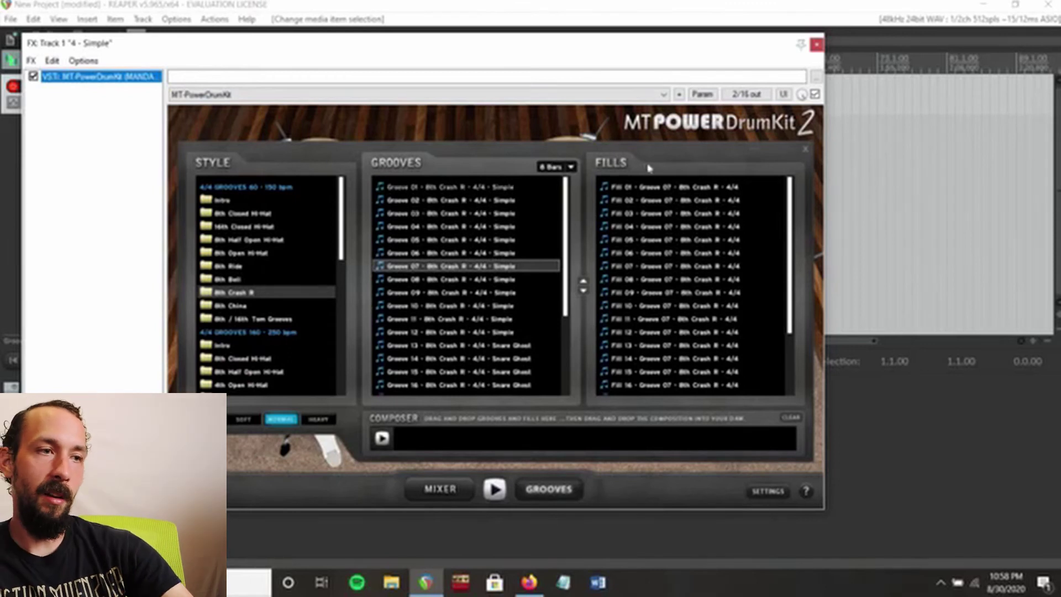
click(817, 46)
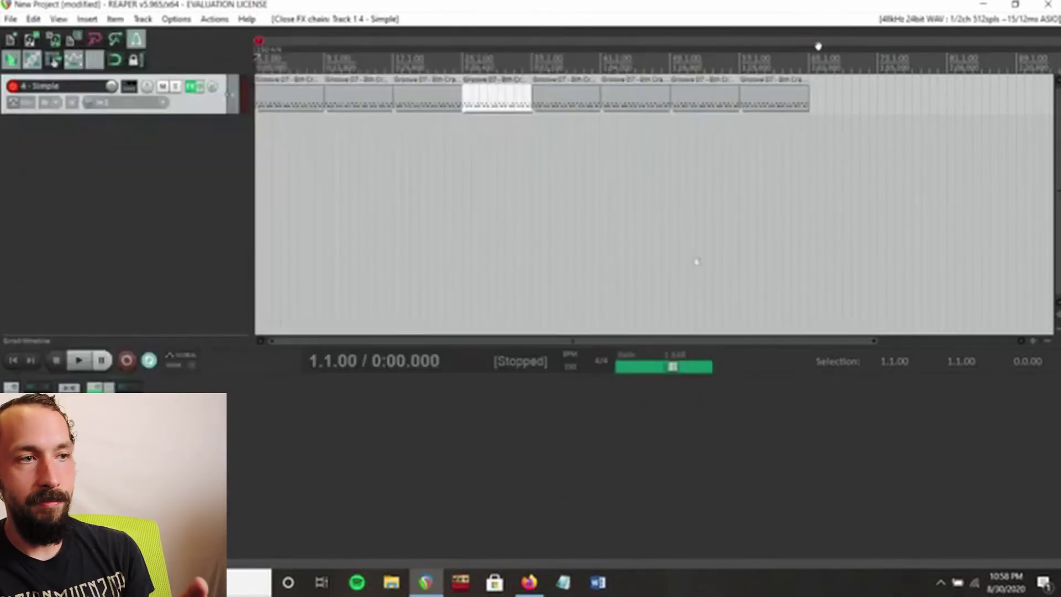